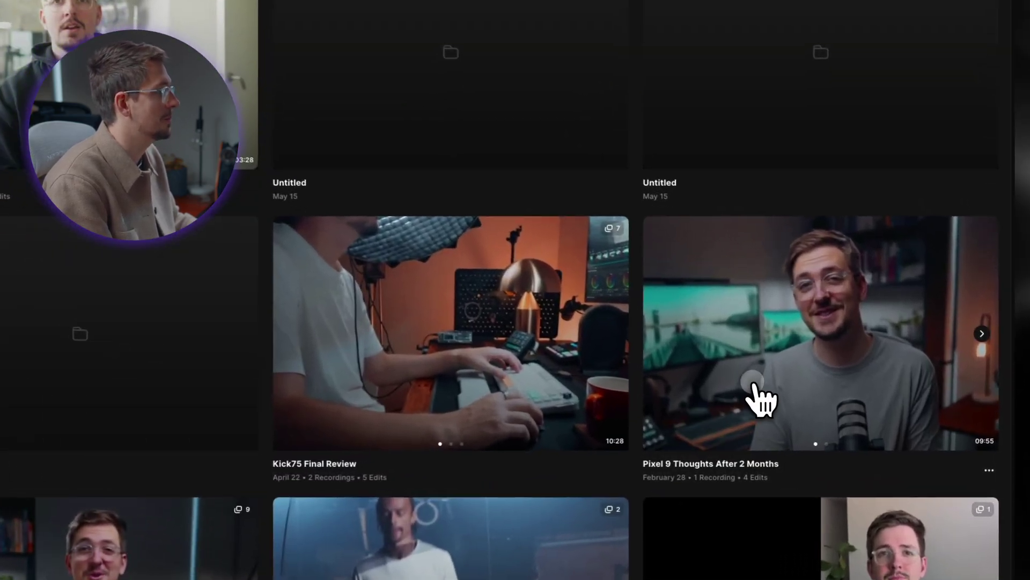
# - Open the Pixel 9 Thoughts After 2 Months project card from the Studio home grid
pyautogui.click(841, 420)
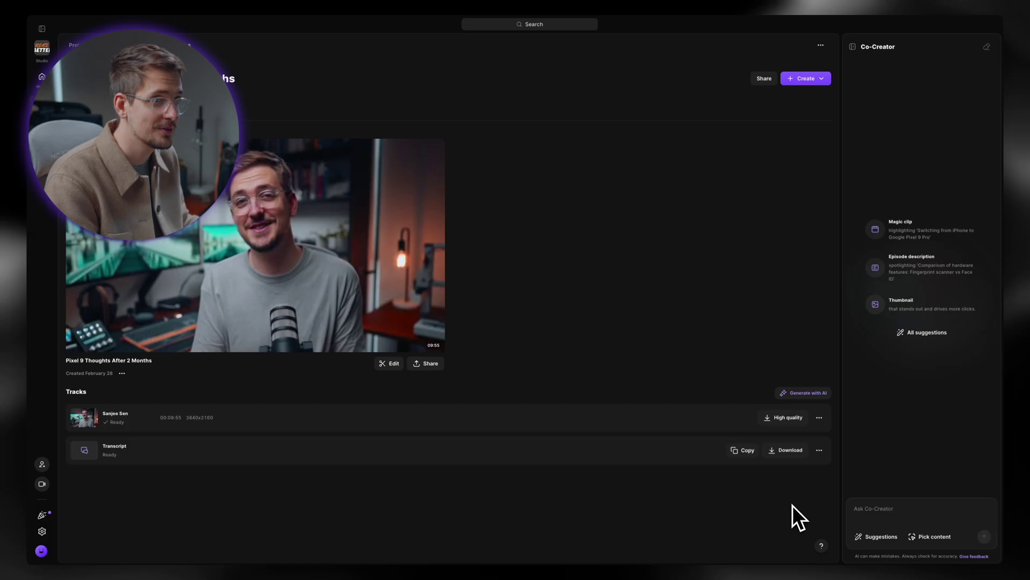
# - Ask Co-Creator for an SEO-friendly YouTube description without timestamps, then review the generated text
pyautogui.click(907, 510)
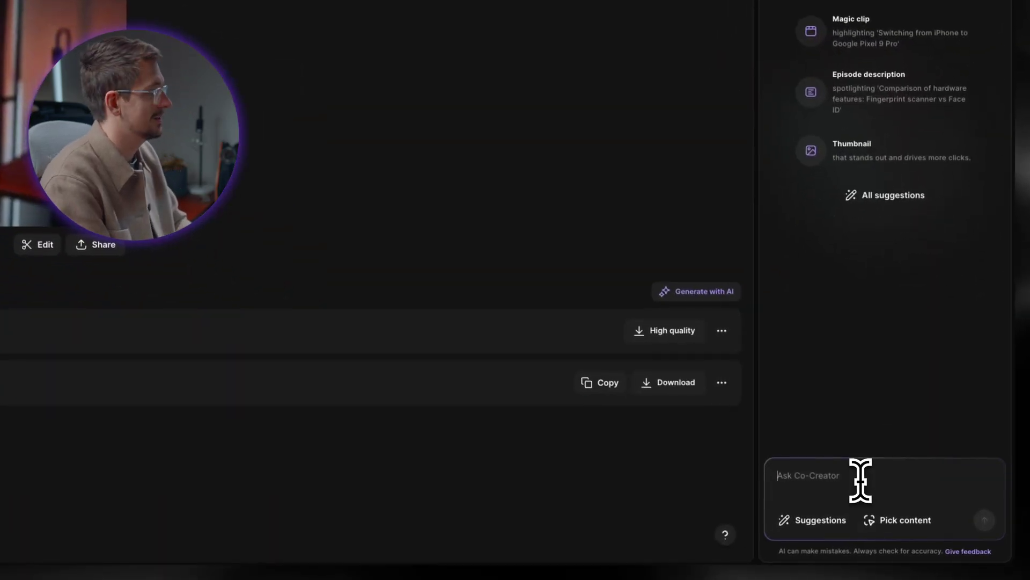
pyautogui.write('Wri')
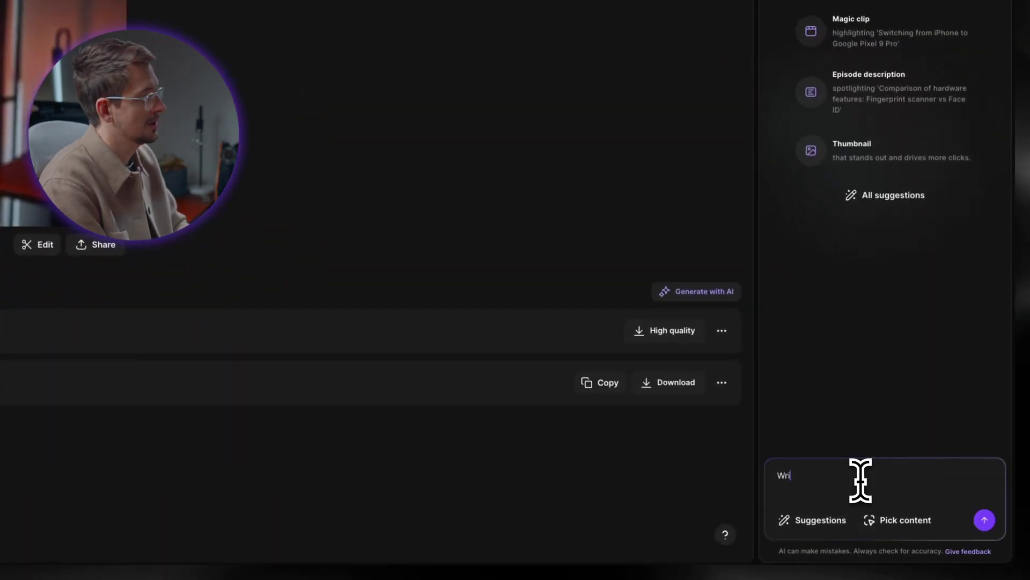
pyautogui.write('te me a YouTube')
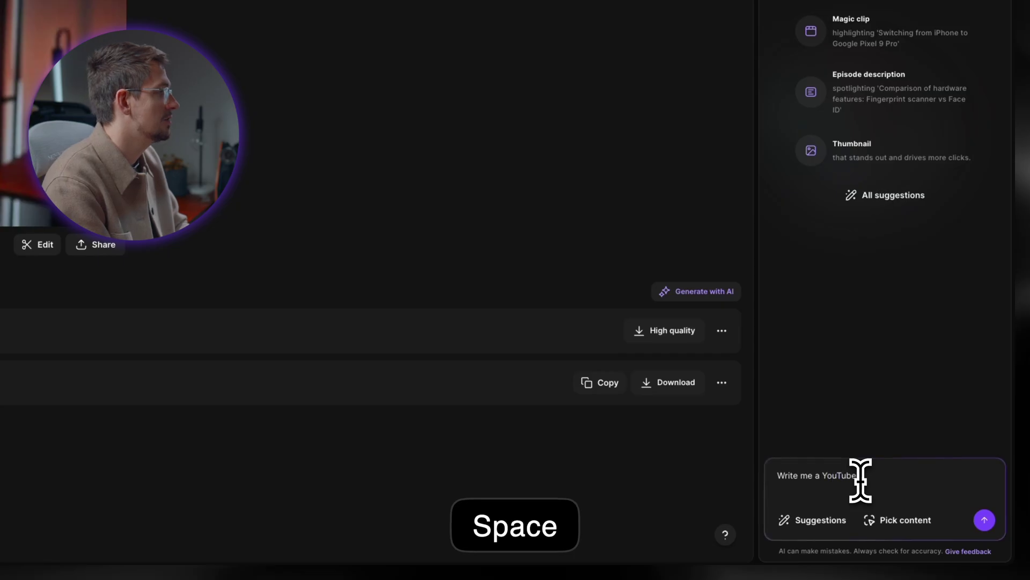
pyautogui.write('ion')
pyautogui.press('BackSpace')
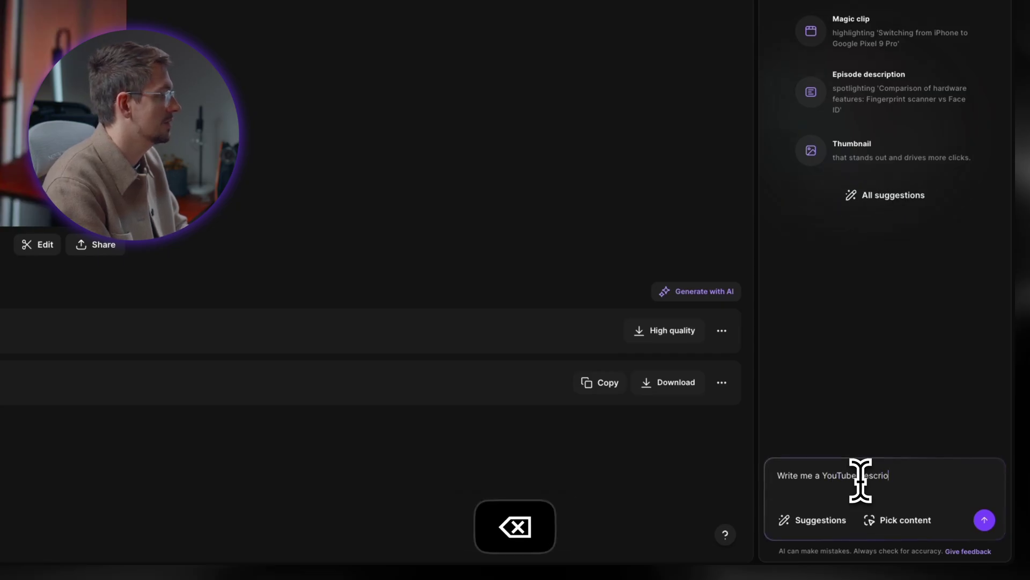
pyautogui.write('ption for this vi')
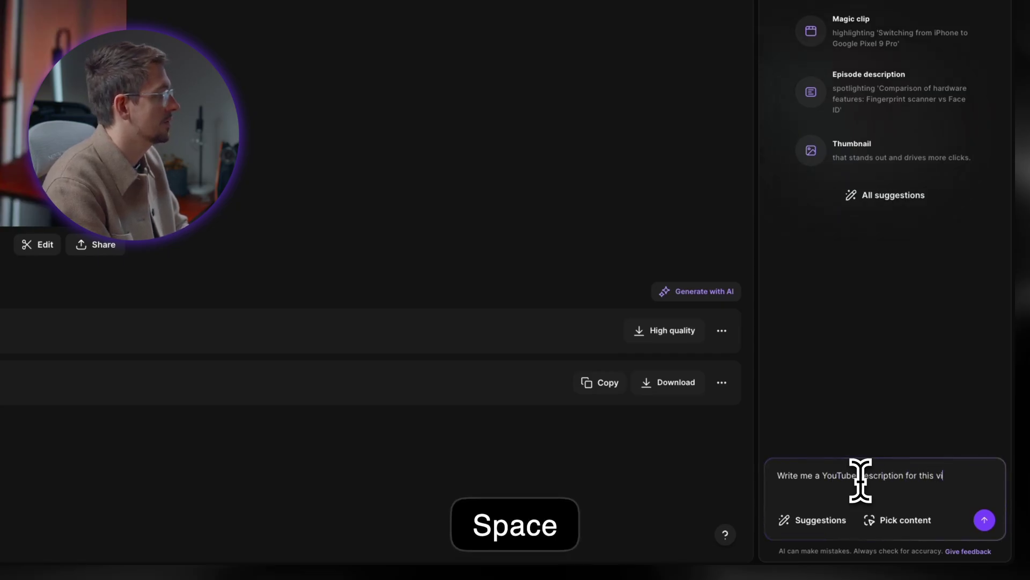
pyautogui.write('deo. ')
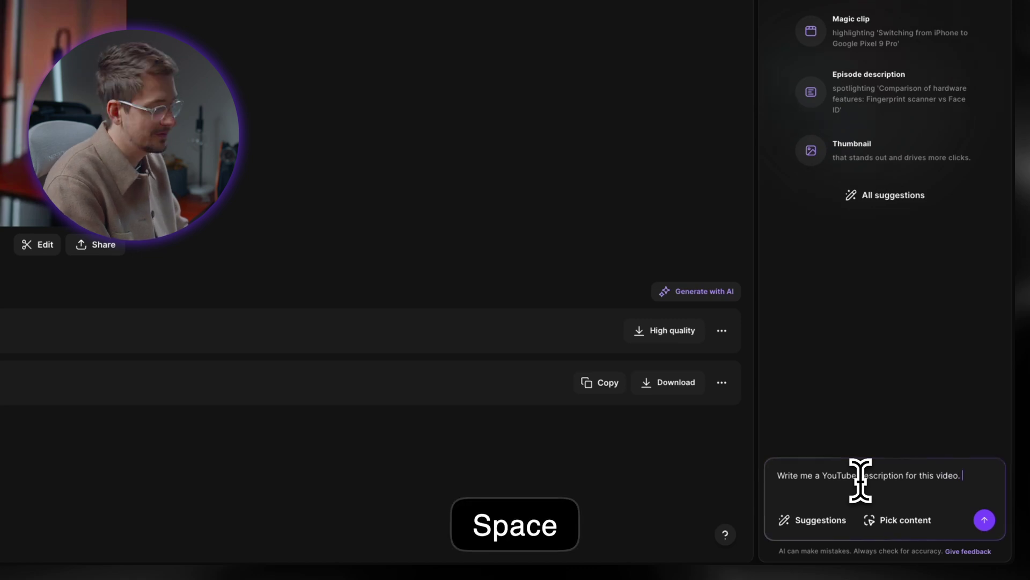
pyautogui.write("I don't want ti")
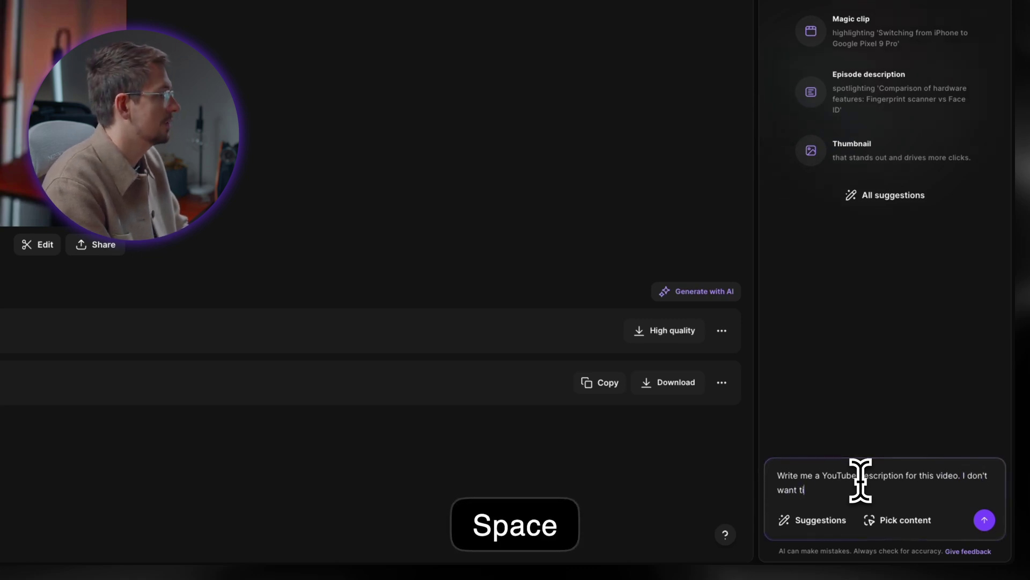
pyautogui.write('mestamps, and make')
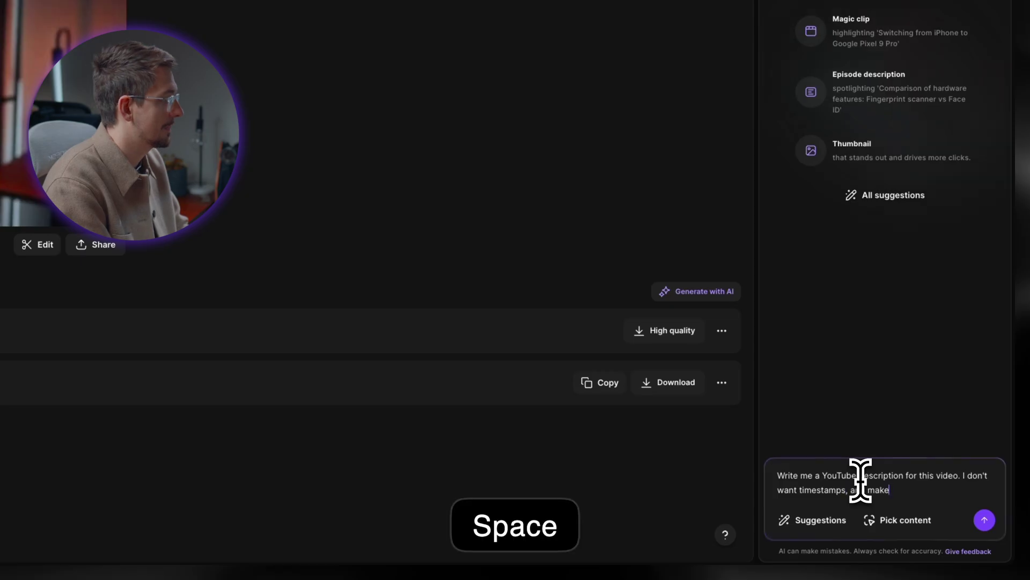
pyautogui.write(' it SEO friendly.')
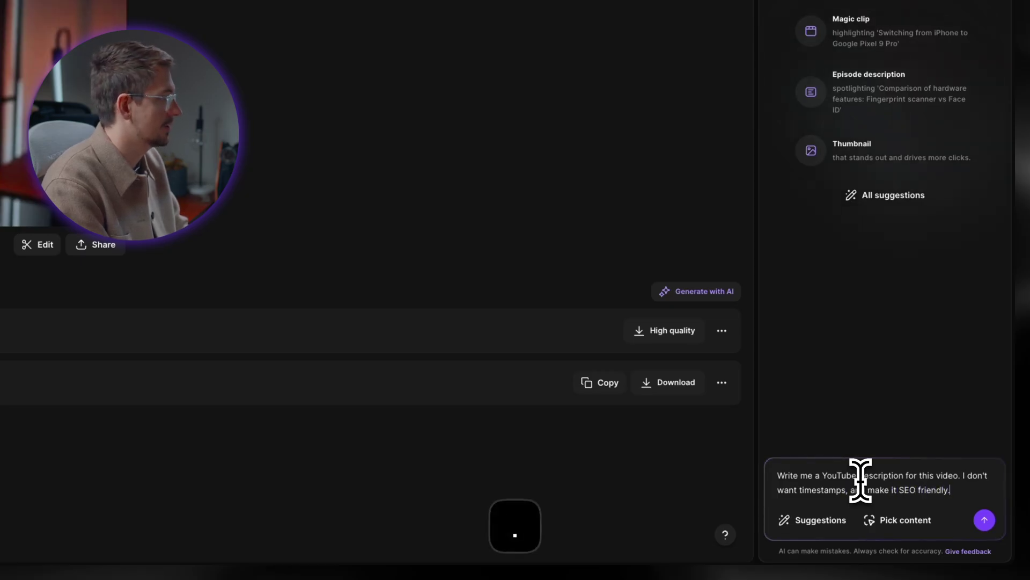
pyautogui.press('Return')
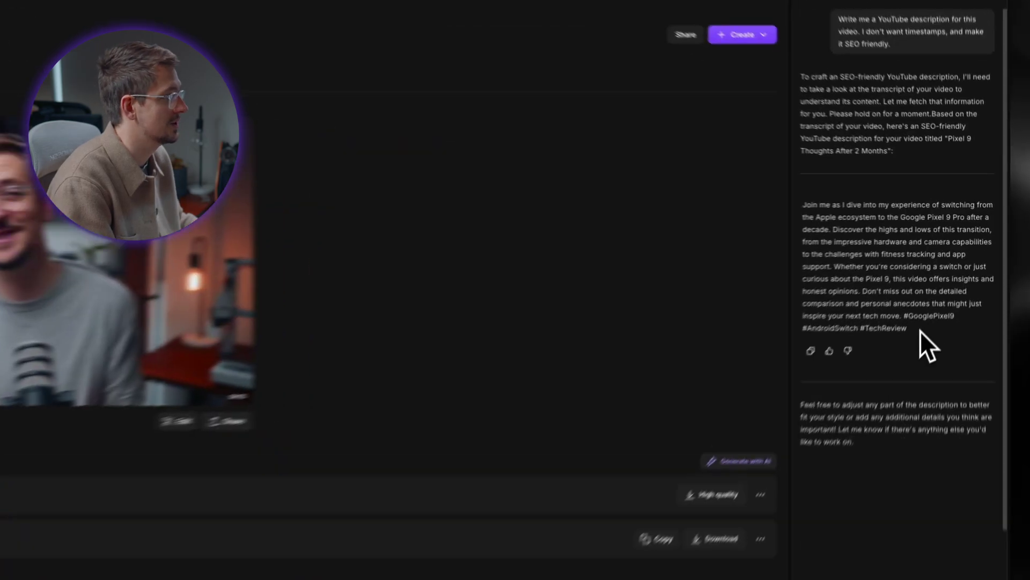
pyautogui.moveTo(931, 295); pyautogui.dragTo(851, 206)
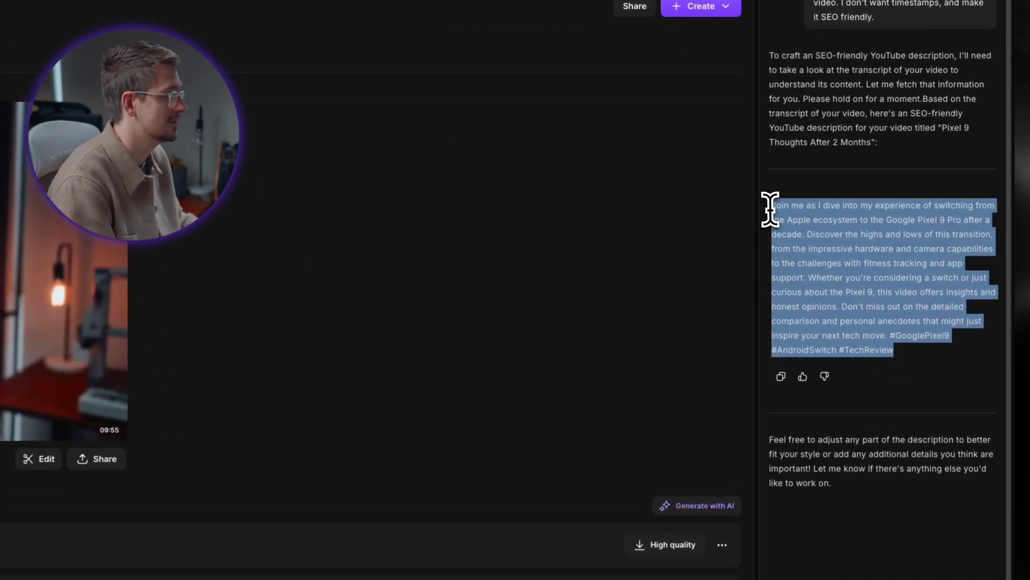
pyautogui.click(797, 204)
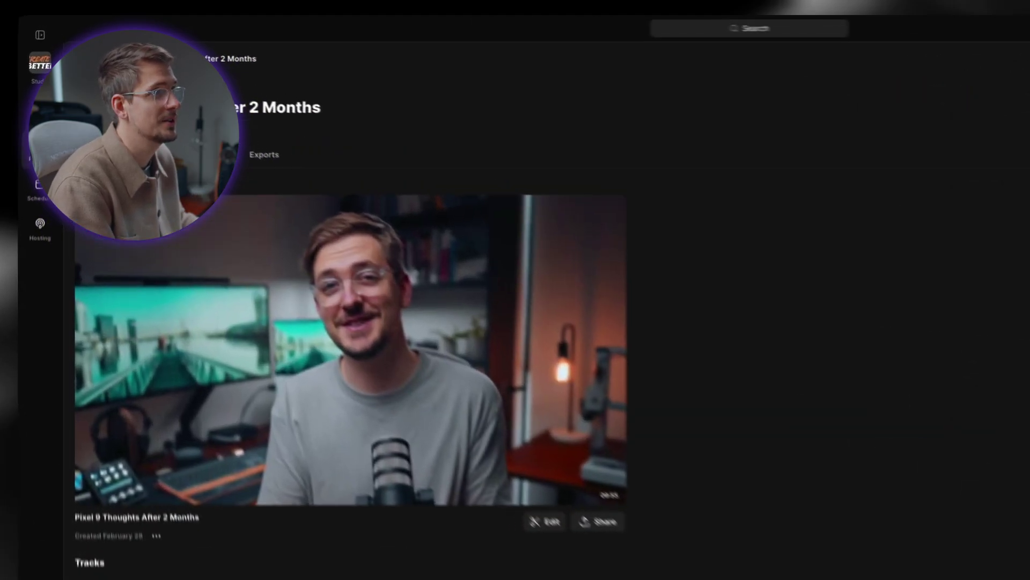
# - Ask Co-Creator to find the best part for a short-form clip promoting the full video
pyautogui.click(161, 112)
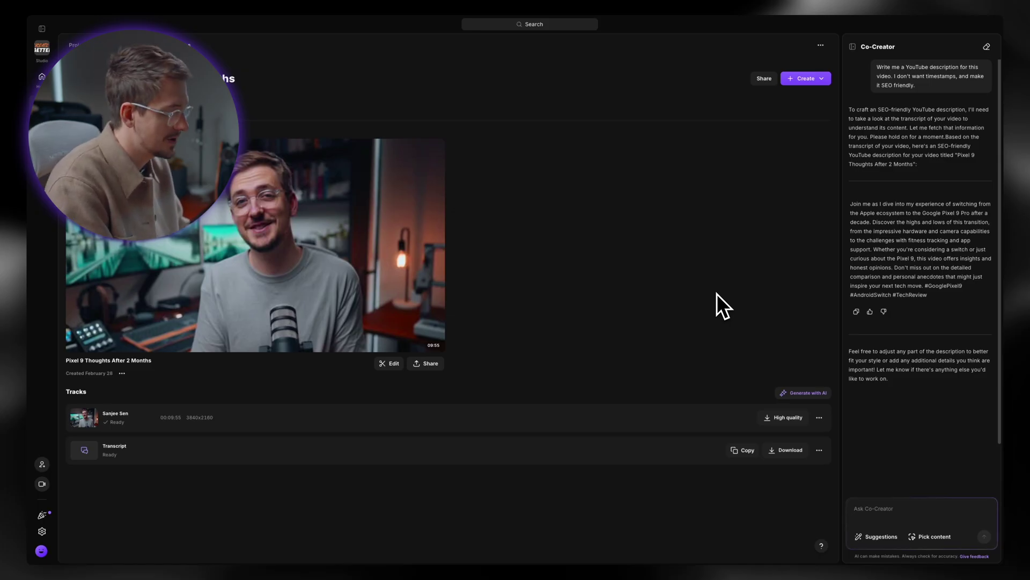
pyautogui.write('Find the part ')
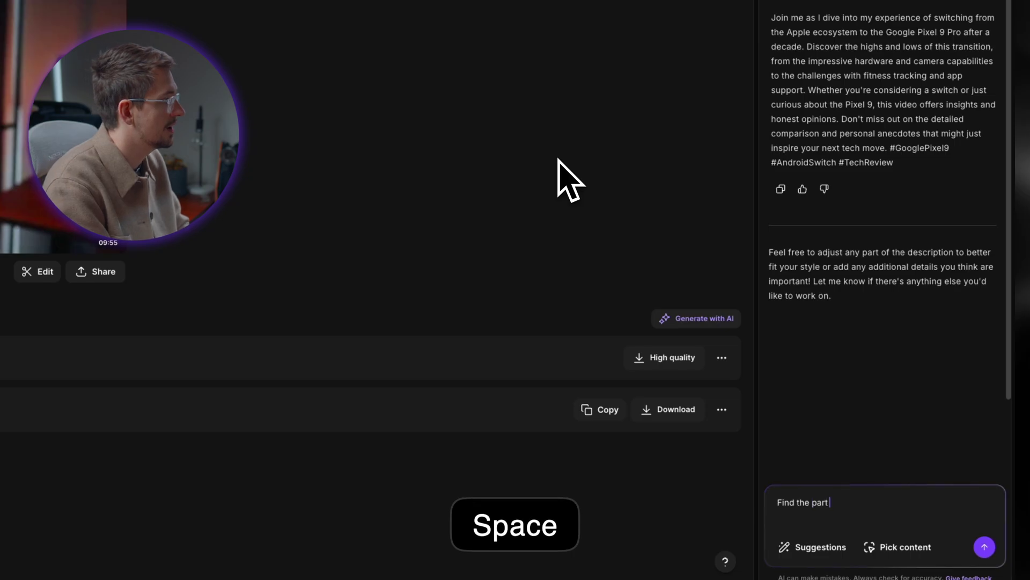
pyautogui.write('of the video that you thi')
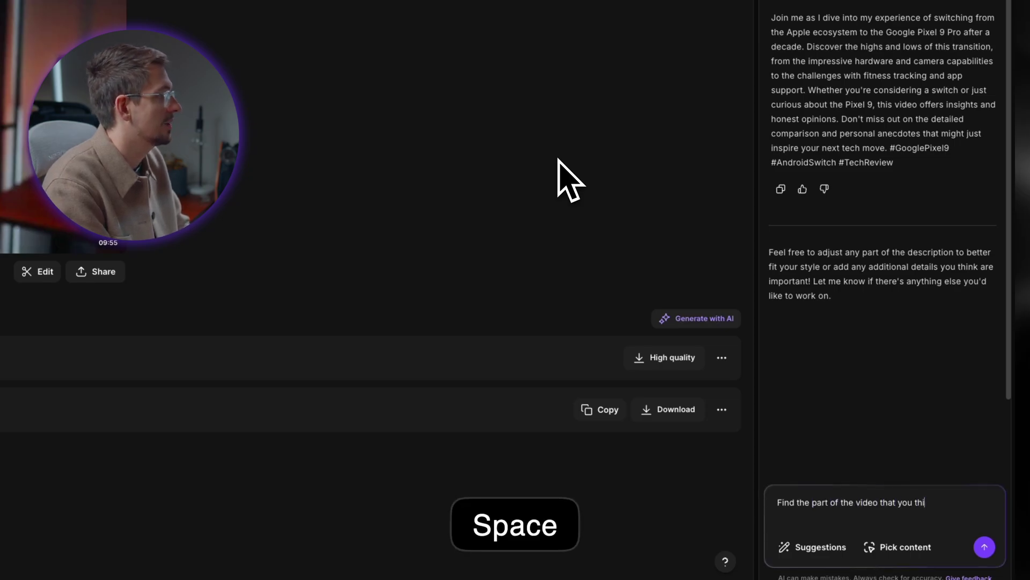
pyautogui.write('nk is going to be ')
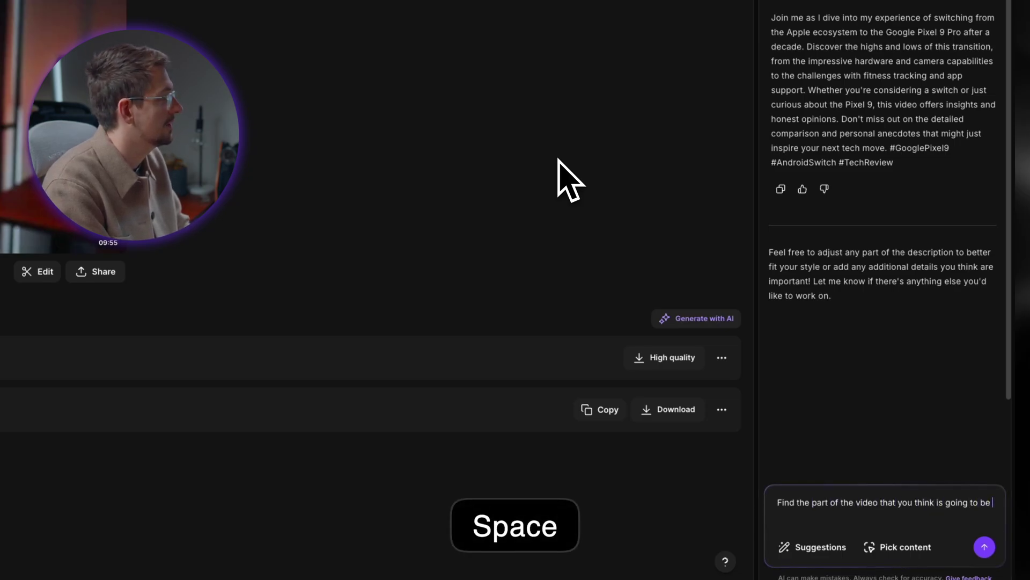
pyautogui.write('the best for a short')
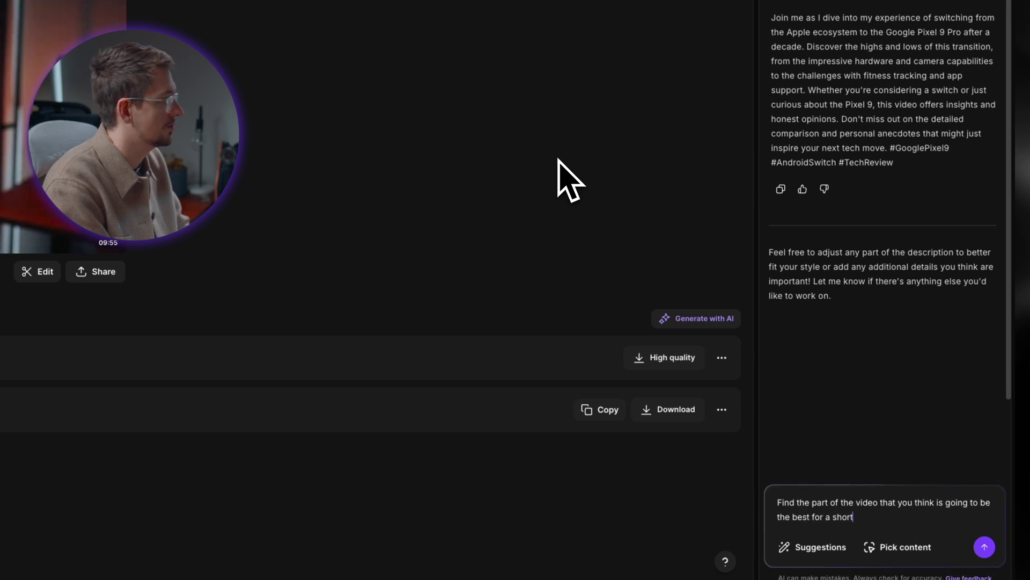
pyautogui.write('form clip that will')
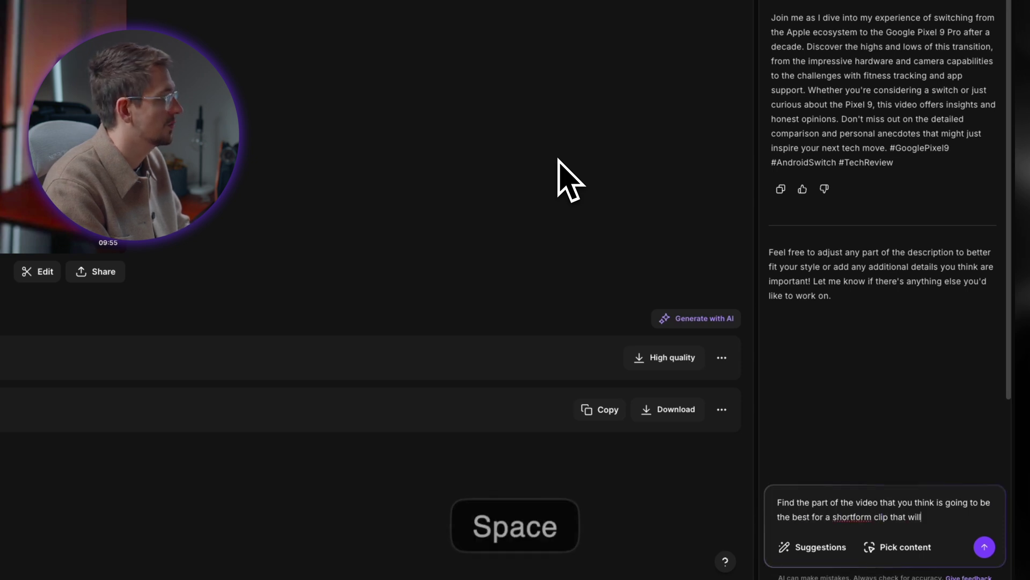
pyautogui.write(' help direct people')
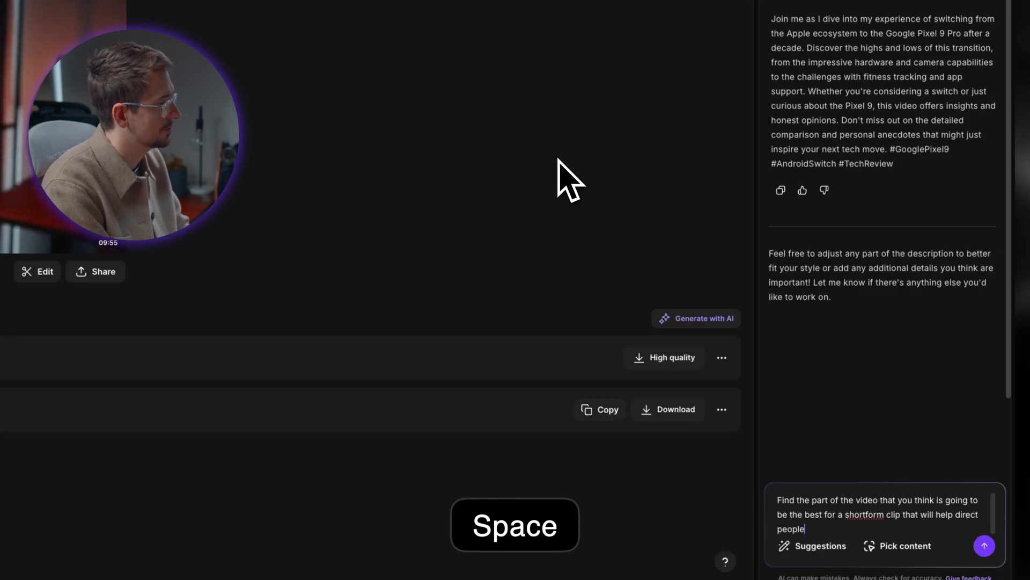
pyautogui.write(' to the longfi')
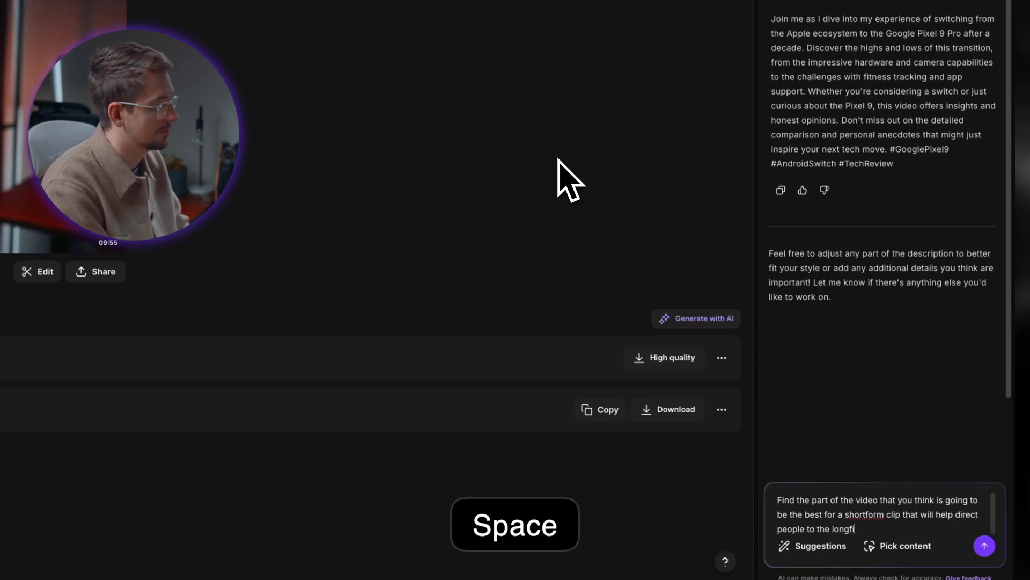
pyautogui.write('rm video.')
pyautogui.press('Return')
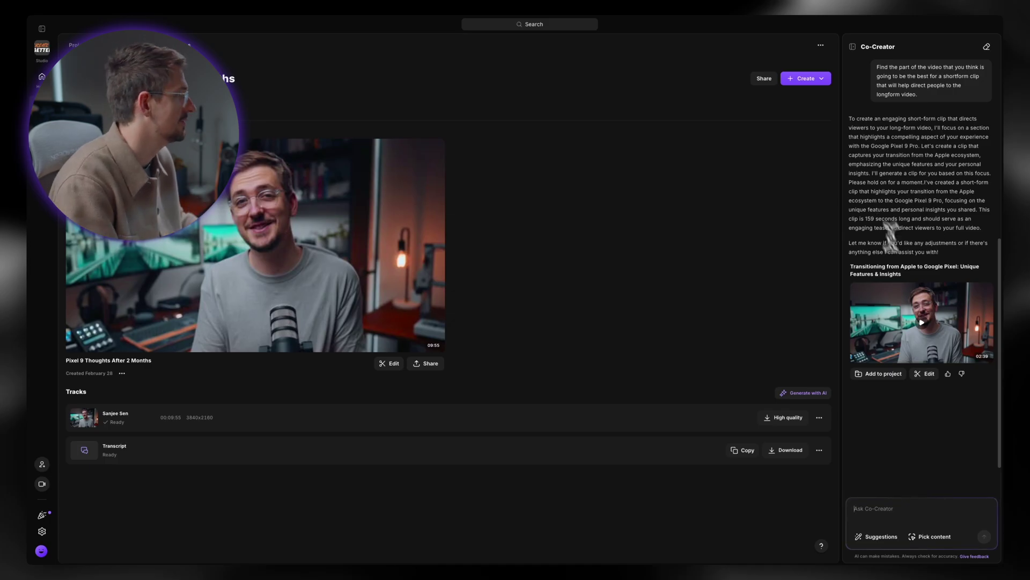
# - Request a vertical clip of at most 1 minute, yielding the 49-second 'Top Pixel 9 Pro Features' clip
pyautogui.write('Cho')
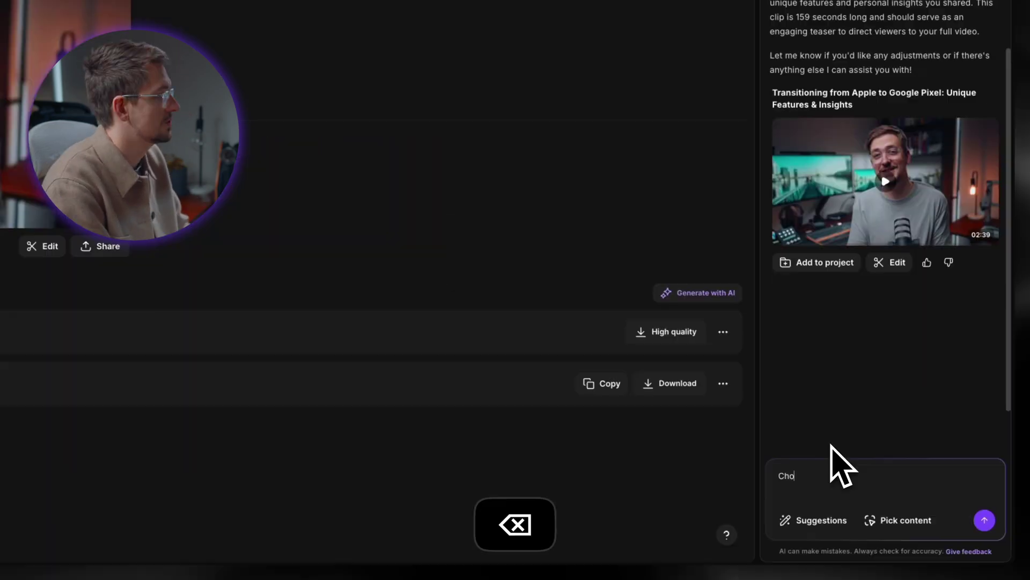
pyautogui.write('ose a part of the cli')
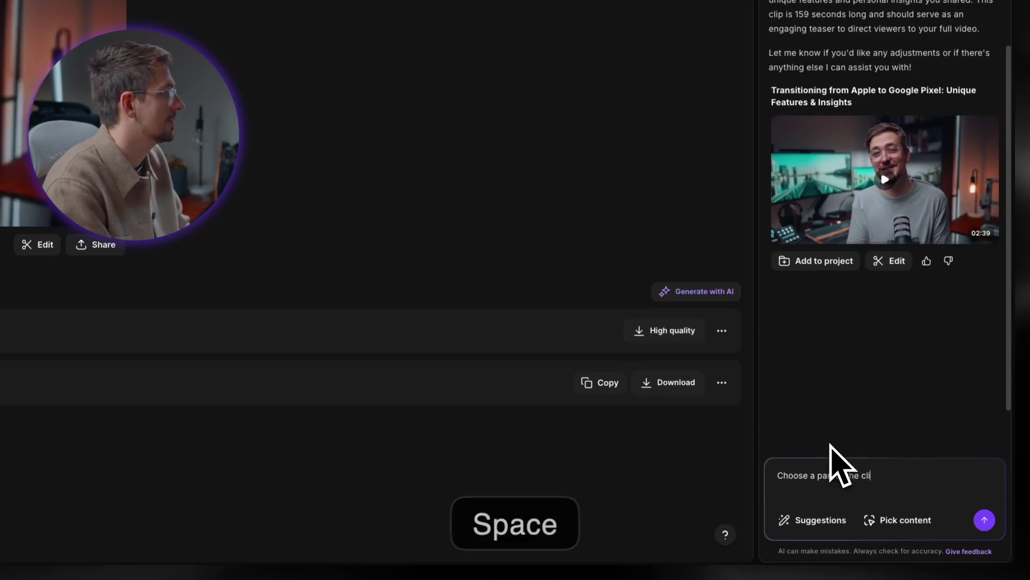
pyautogui.write('p that is a max of 1 minute')
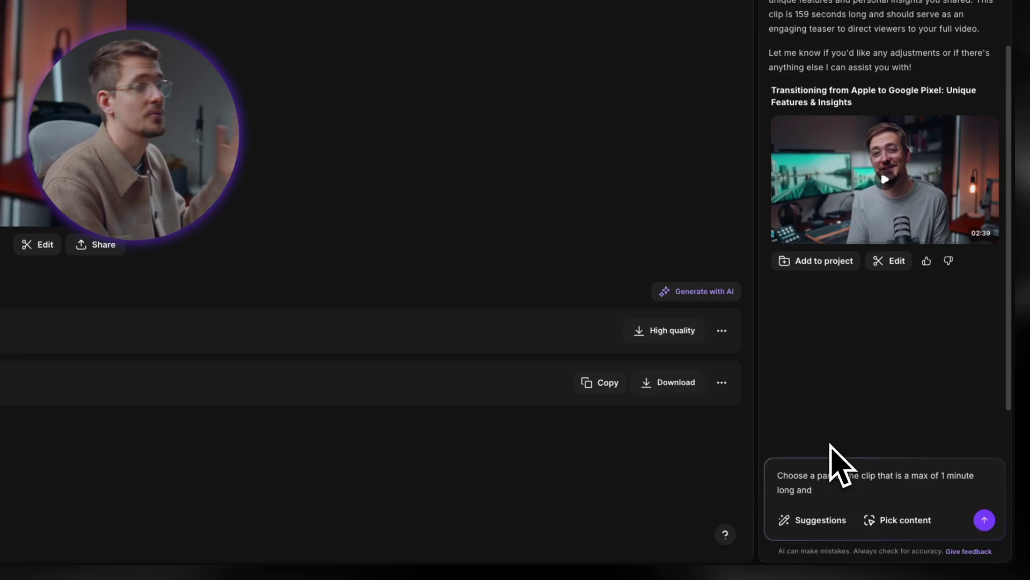
pyautogui.write('mak')
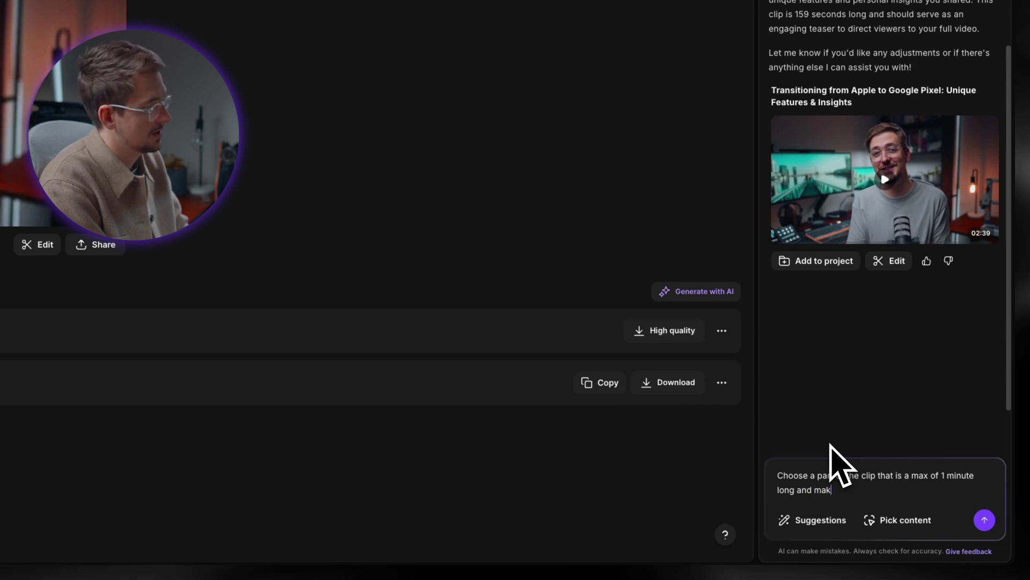
pyautogui.write('e it a vertiucal')
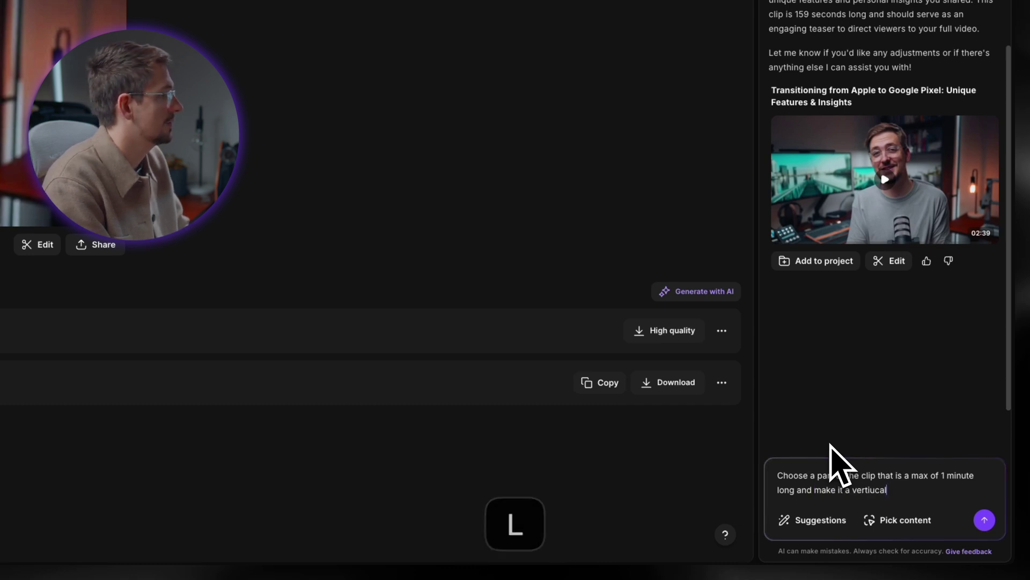
pyautogui.press('BackSpace')
pyautogui.press('BackSpace')
pyautogui.press('BackSpace')
pyautogui.press('BackSpace')
pyautogui.write('cal clip.')
pyautogui.press('Return')
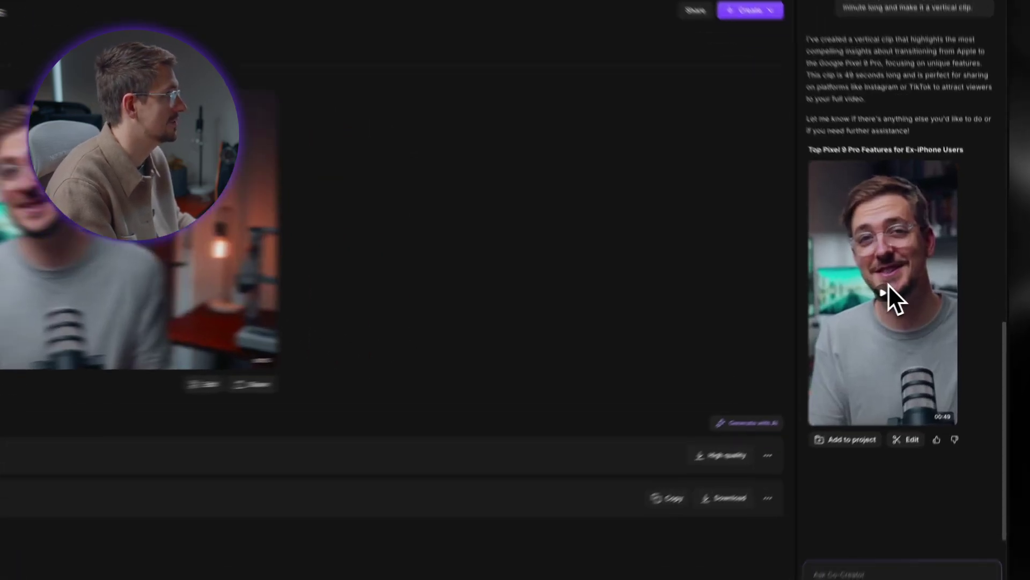
# - Play back the 49-second vertical clip, select its title, and begin an Instagram caption request
pyautogui.click(862, 292)
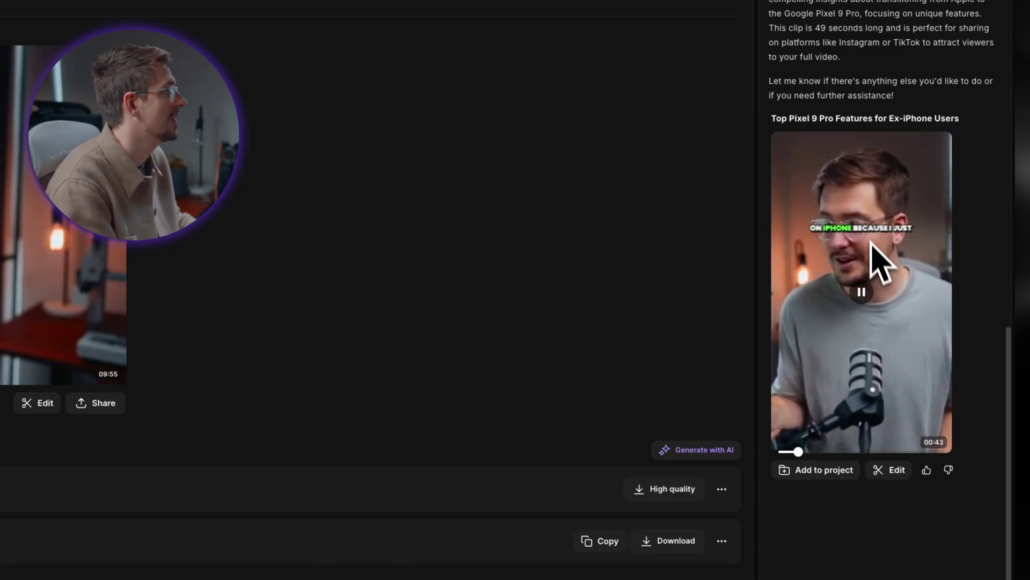
pyautogui.click(875, 307)
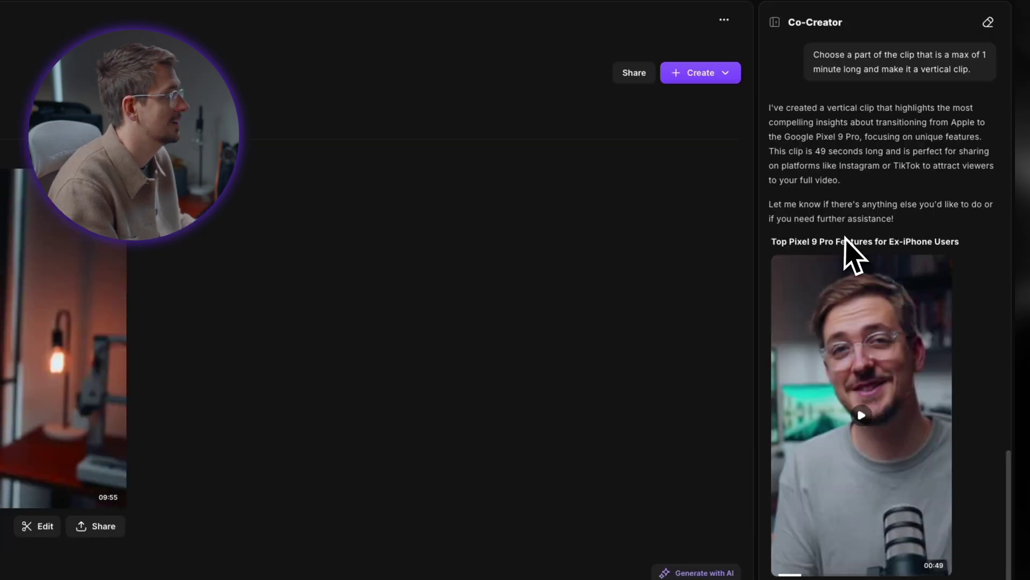
pyautogui.tripleClick(844, 239)
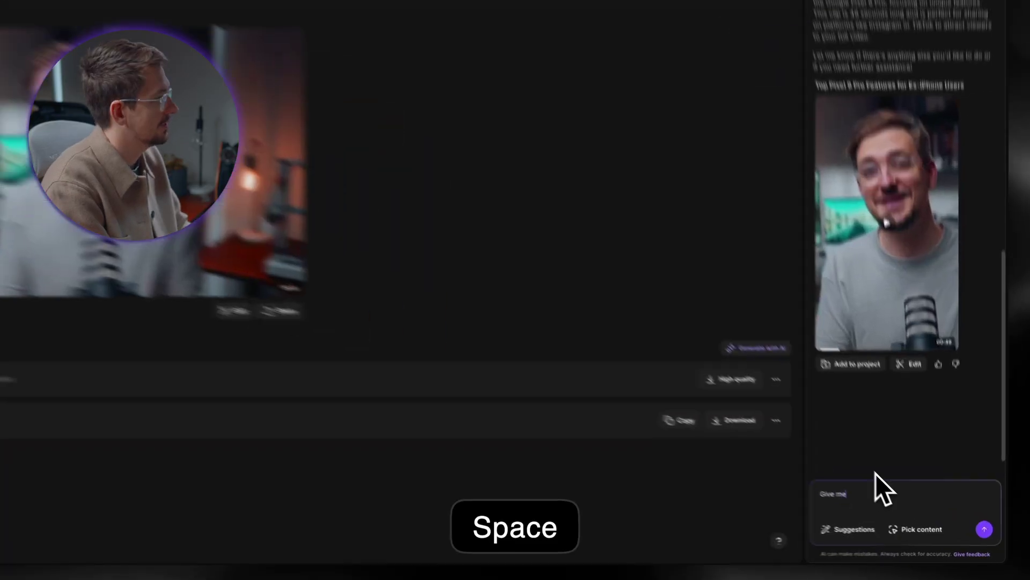
pyautogui.write('a caption for this')
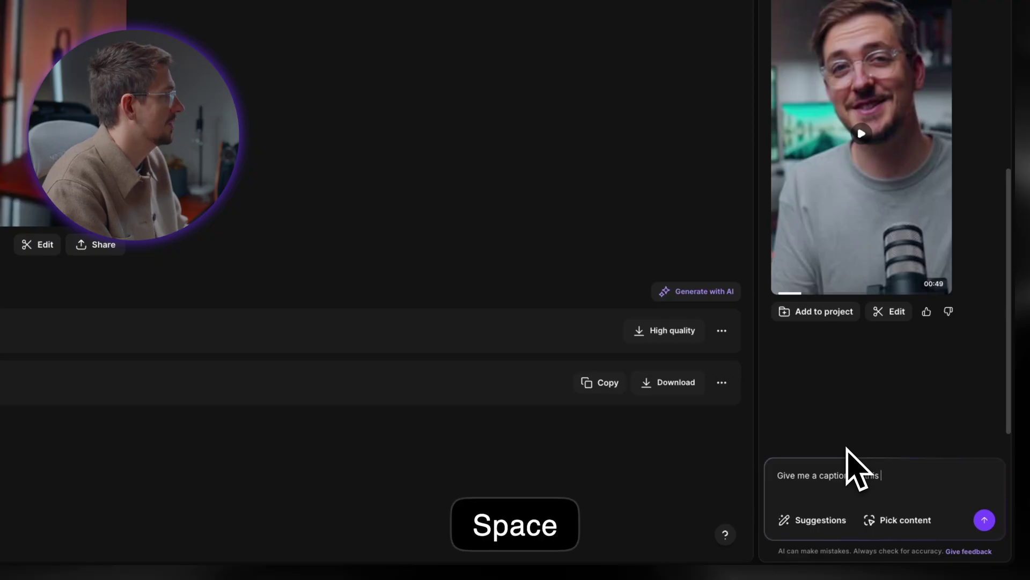
pyautogui.write(' video for in')
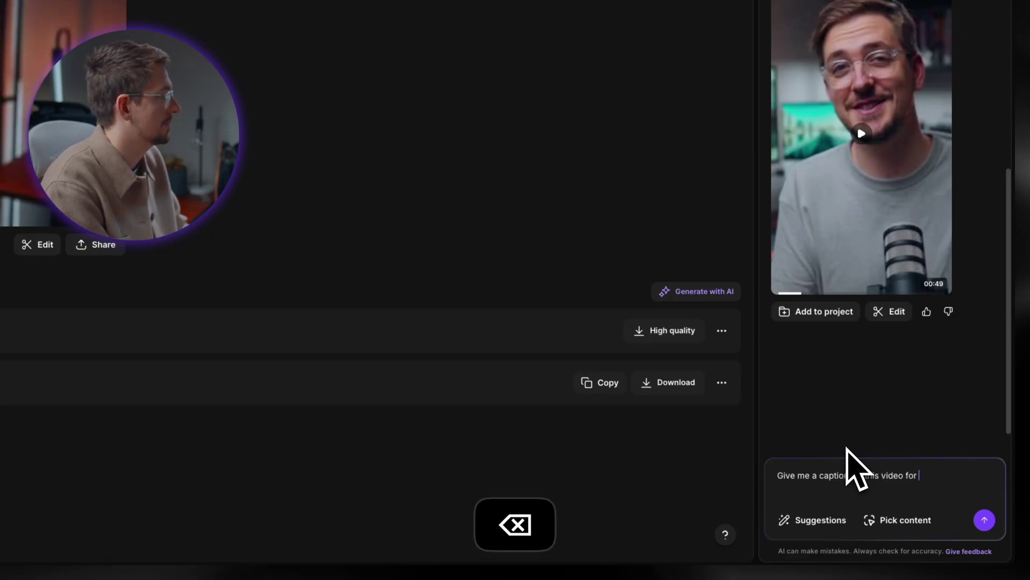
pyautogui.write('Instagram')
# - Send 'Give me a caption for this video for Instagram' to get the caption
pyautogui.press('Return')
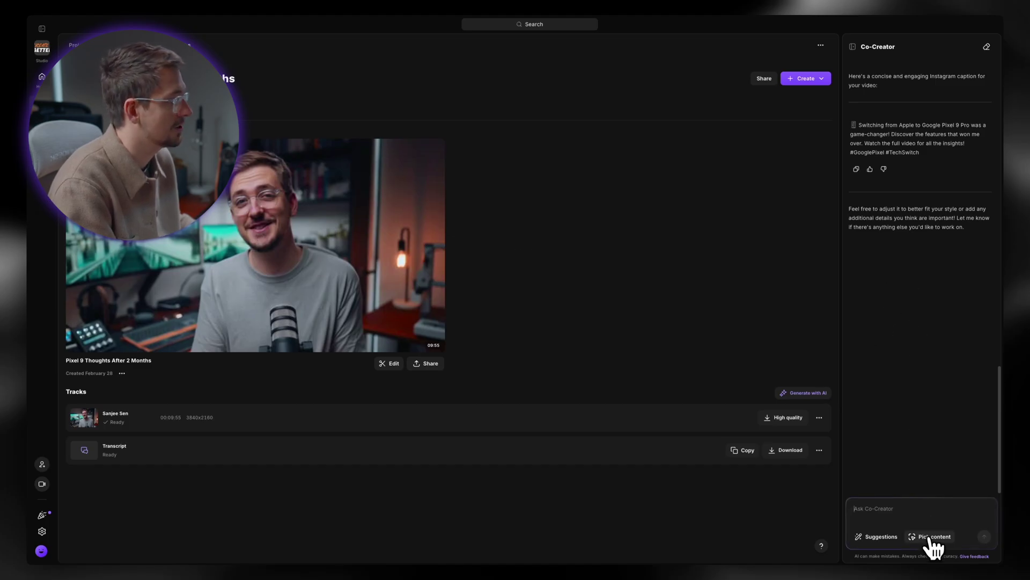
# - Attach the Pixel 9 Thoughts After 2 Months recording and request YouTube title suggestions
pyautogui.click(930, 536)
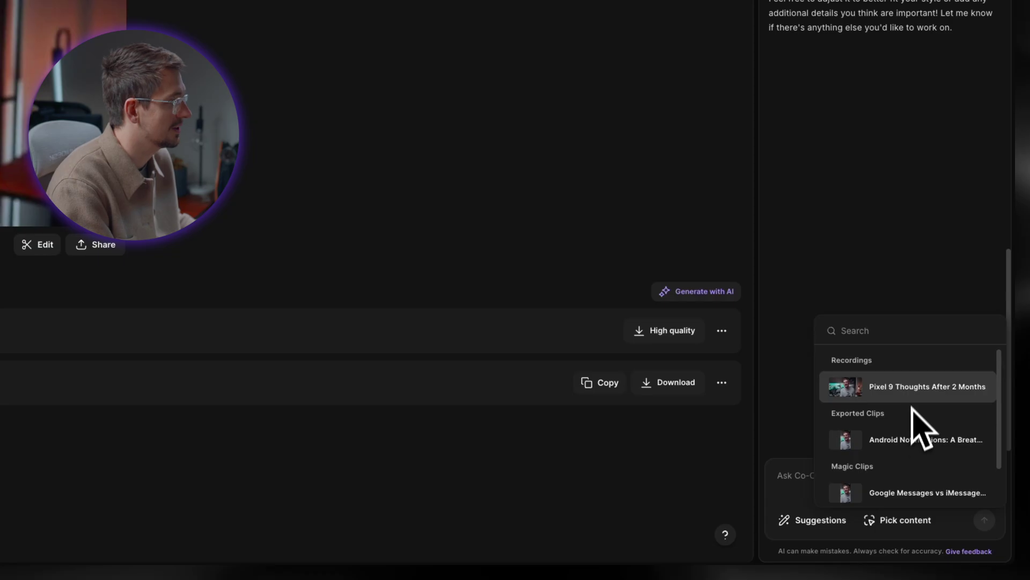
pyautogui.scroll(-2, 923, 445)
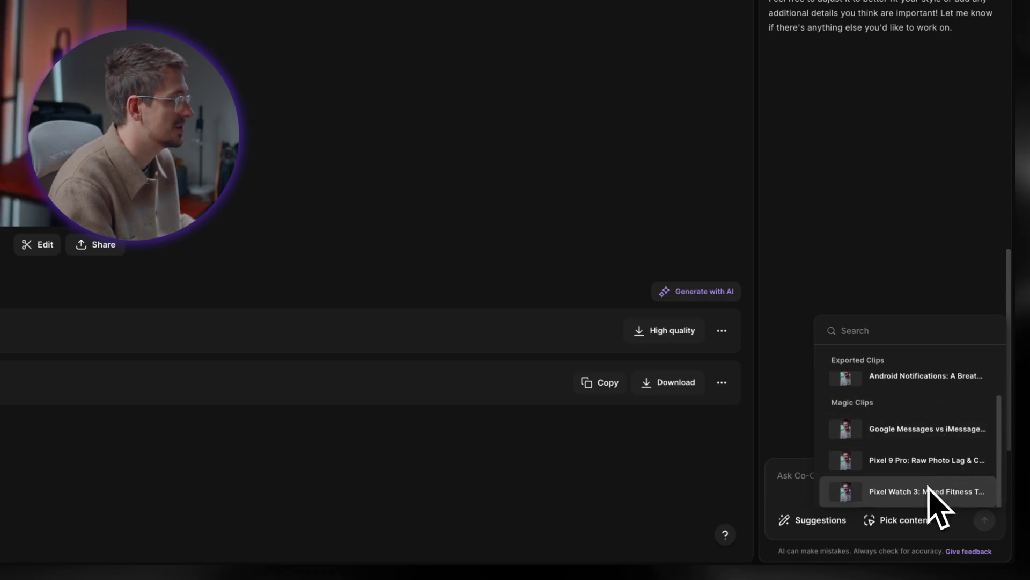
pyautogui.scroll(1, 899, 446)
pyautogui.scroll(3, 893, 446)
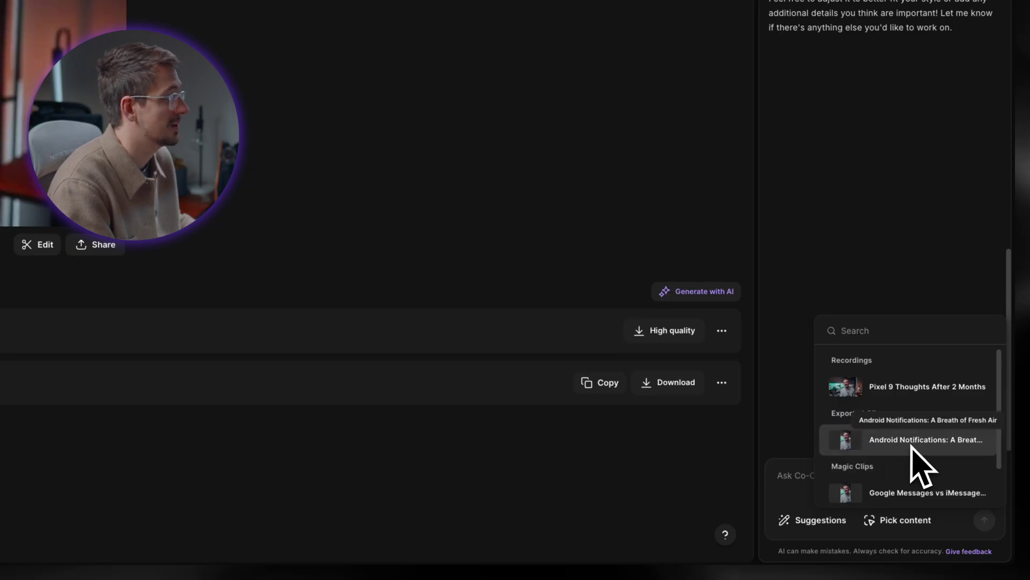
pyautogui.click(905, 391)
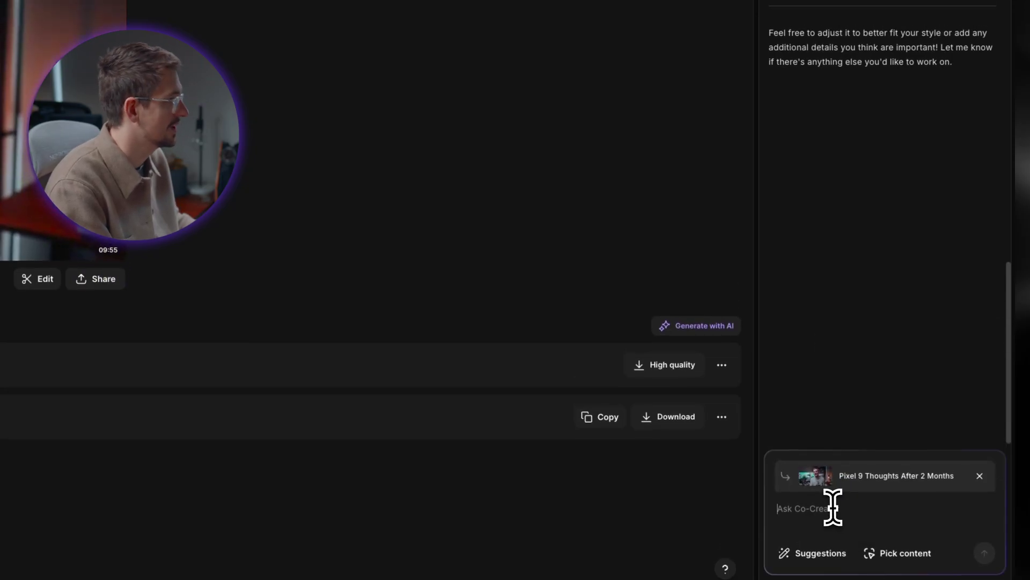
pyautogui.write('Give me ')
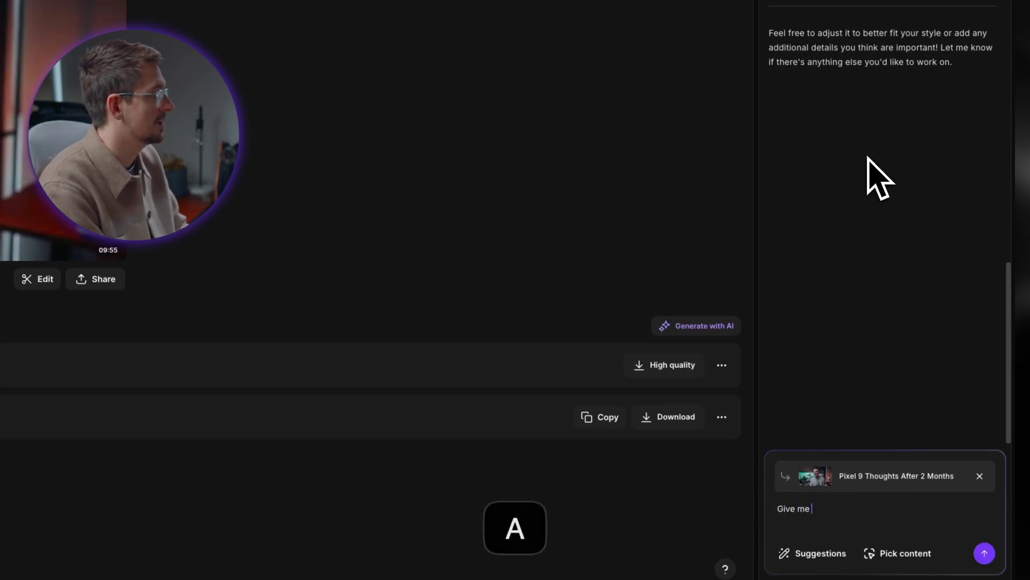
pyautogui.write('a list of title sugge')
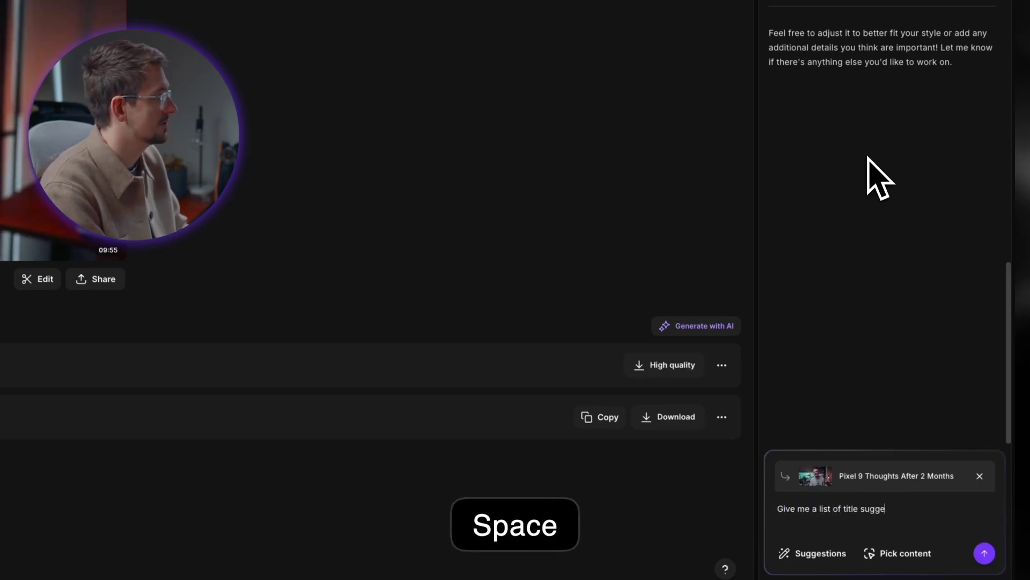
pyautogui.write('stions for this video that I can use on YouTu')
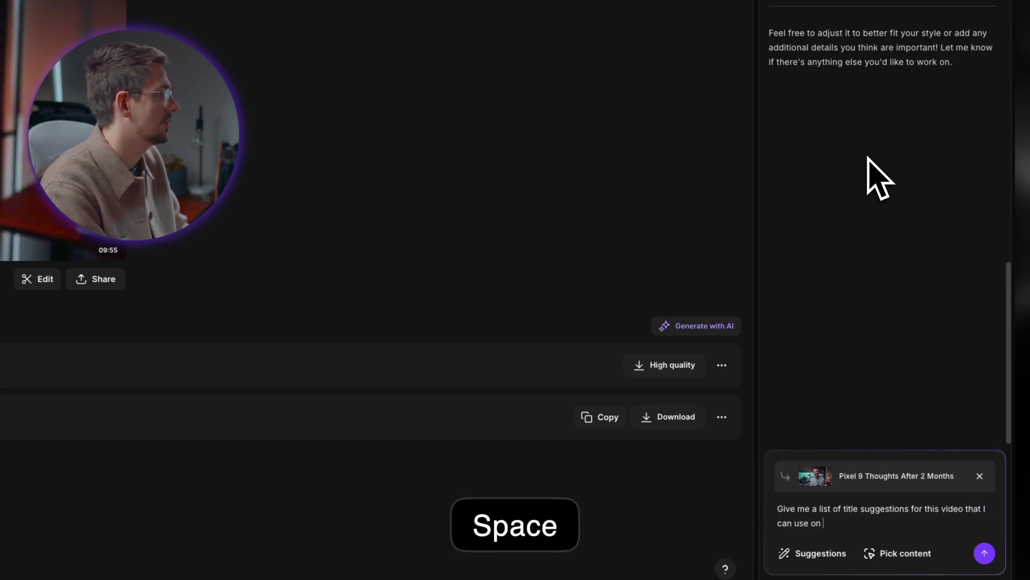
pyautogui.write('be.')
pyautogui.press('Return')
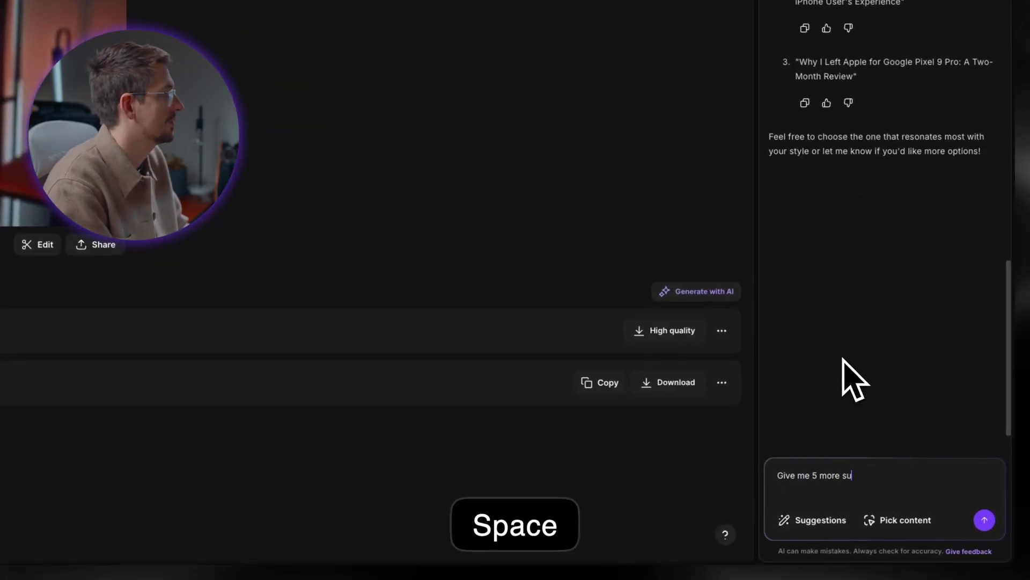
# - Ask Co-Creator for 5 more title suggestions, adding options 4–8
pyautogui.write(' suggestions.')
pyautogui.press('Return')
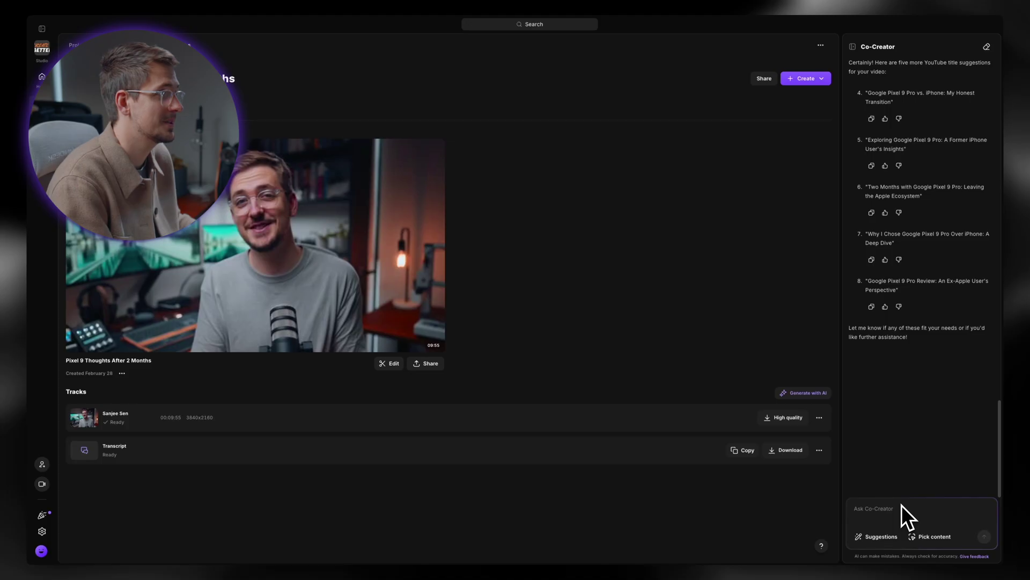
# - Send the Thread for X prompt with the fingerprint scanner vs Face ID topic
pyautogui.click(865, 536)
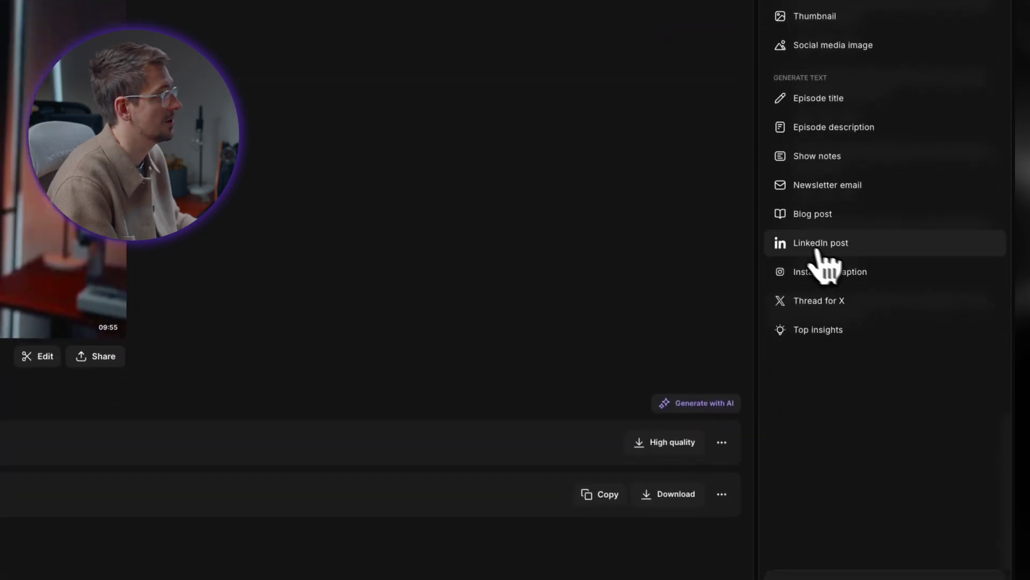
pyautogui.click(829, 303)
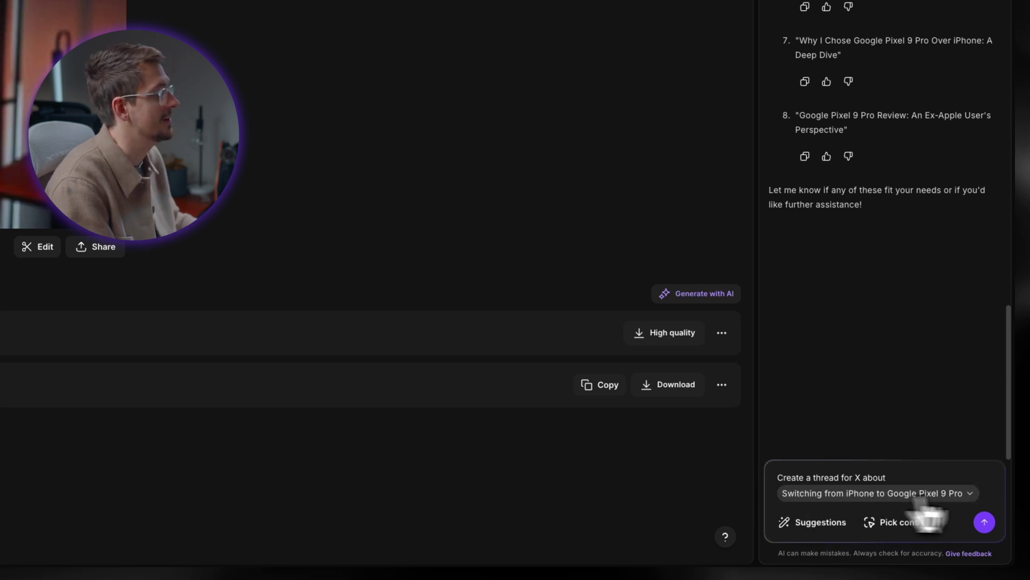
pyautogui.click(965, 497)
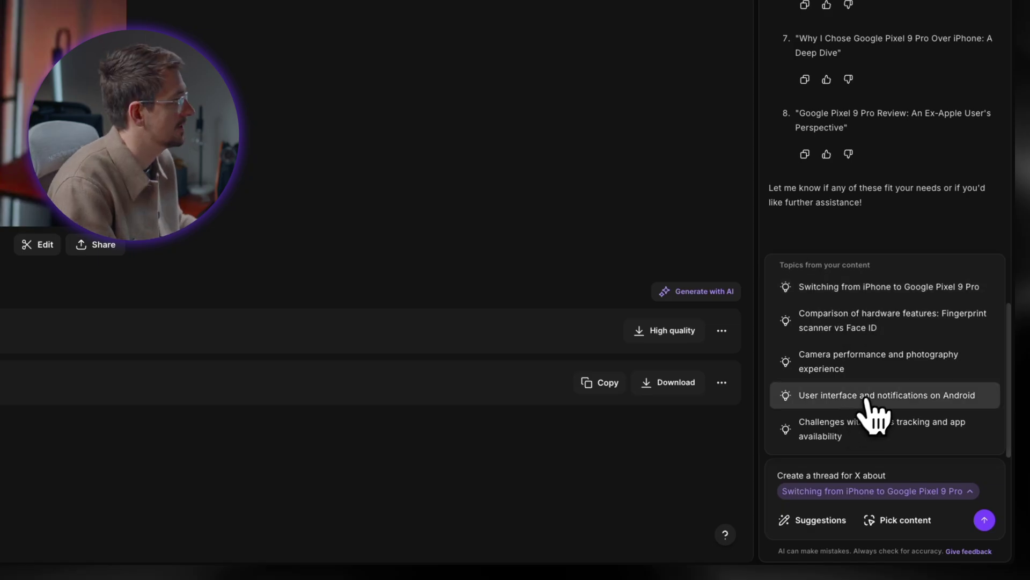
pyautogui.click(874, 325)
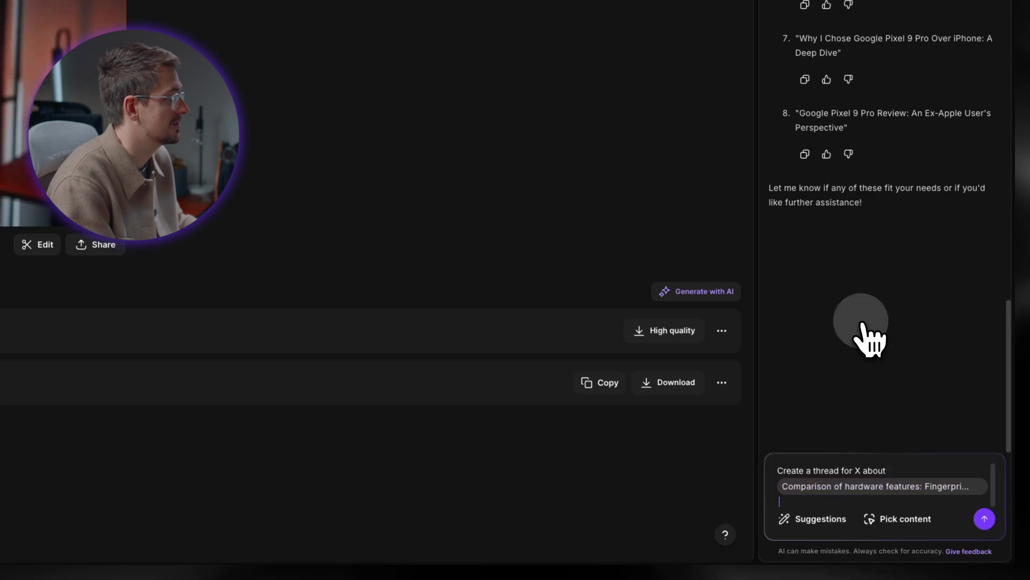
pyautogui.click(985, 519)
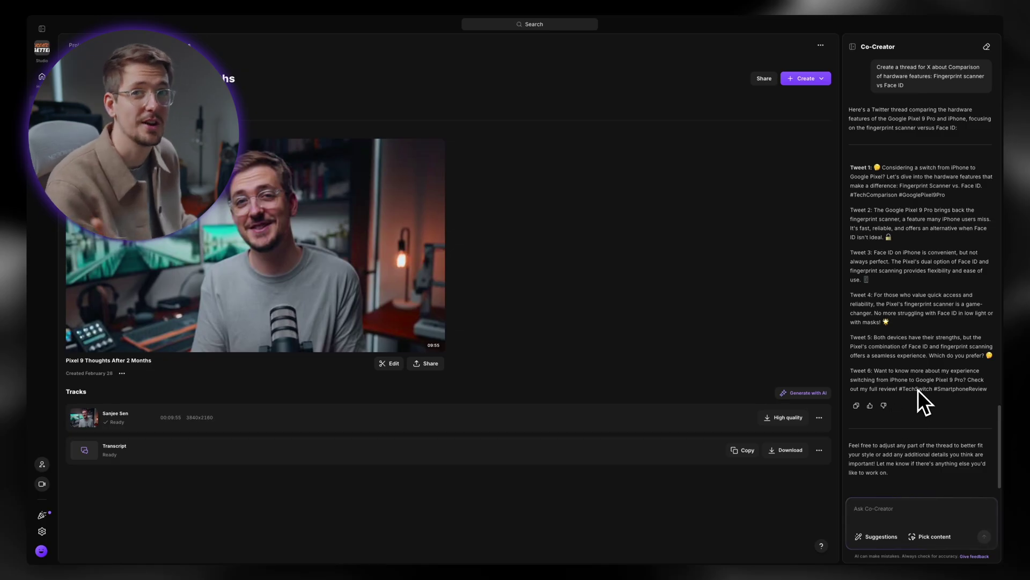
# - Scroll through the six-tweet thread, then show the Suggestions list of ready-made prompts
pyautogui.scroll(-2, 918, 390)
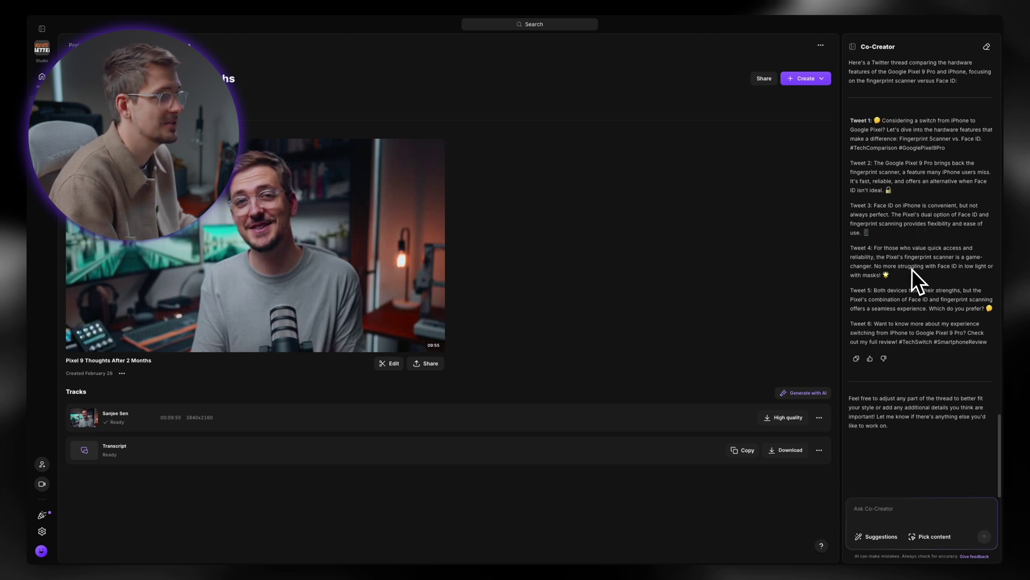
pyautogui.click(877, 536)
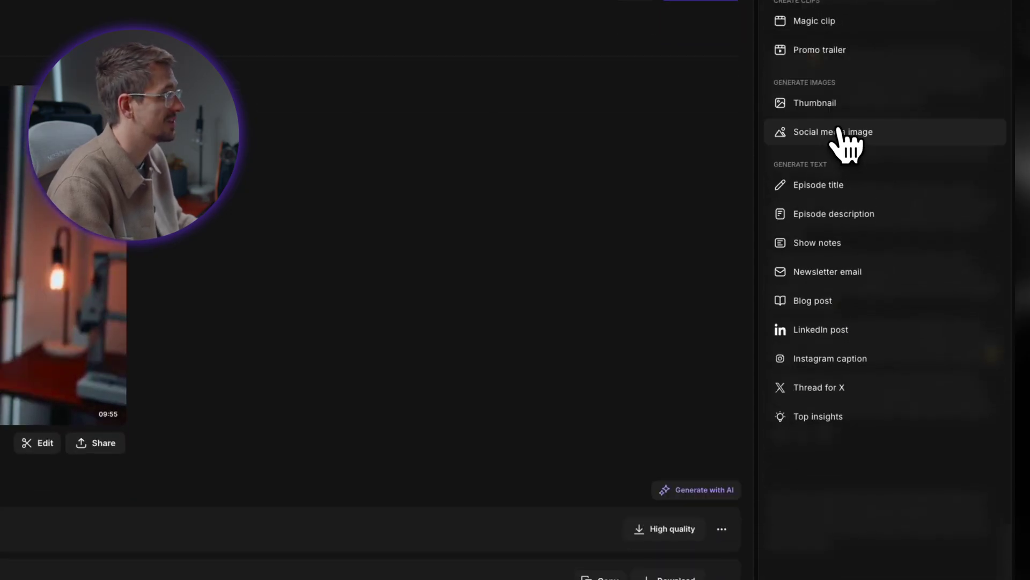
# - Start a Newsletter email prompt, then clear the half-written prompt to start over
pyautogui.click(838, 272)
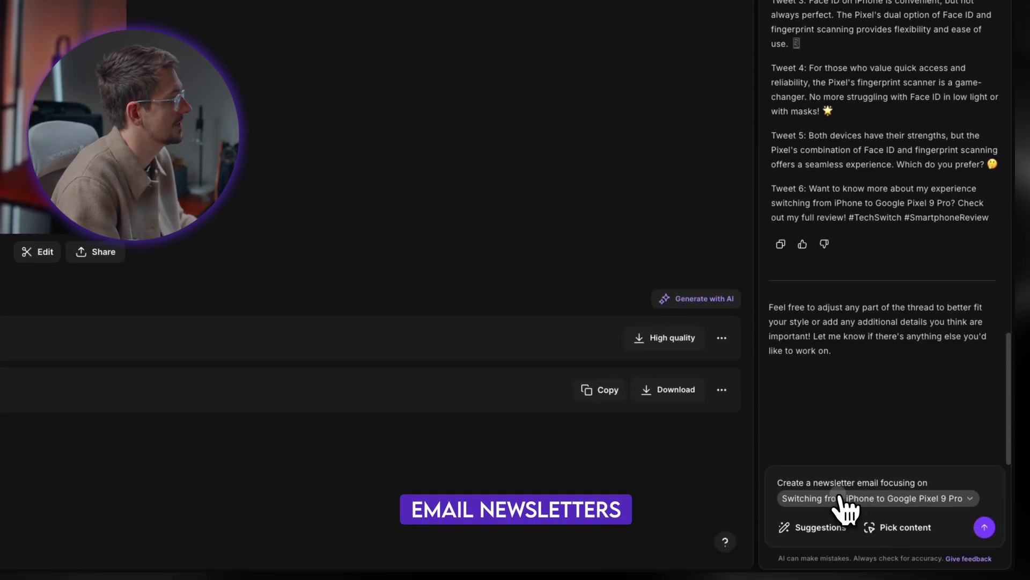
pyautogui.click(842, 498)
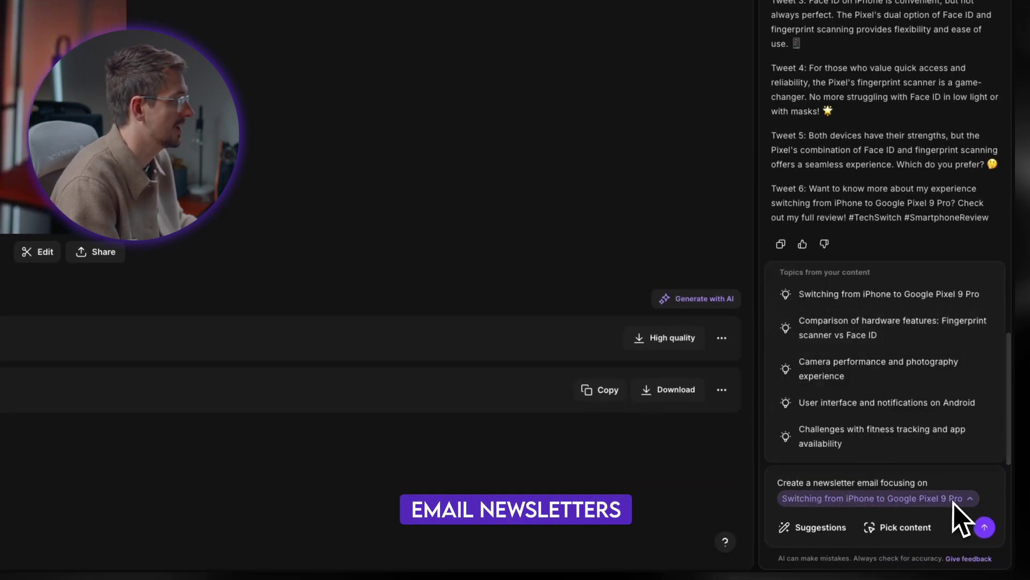
pyautogui.click(954, 501)
pyautogui.click(966, 501)
pyautogui.click(934, 507)
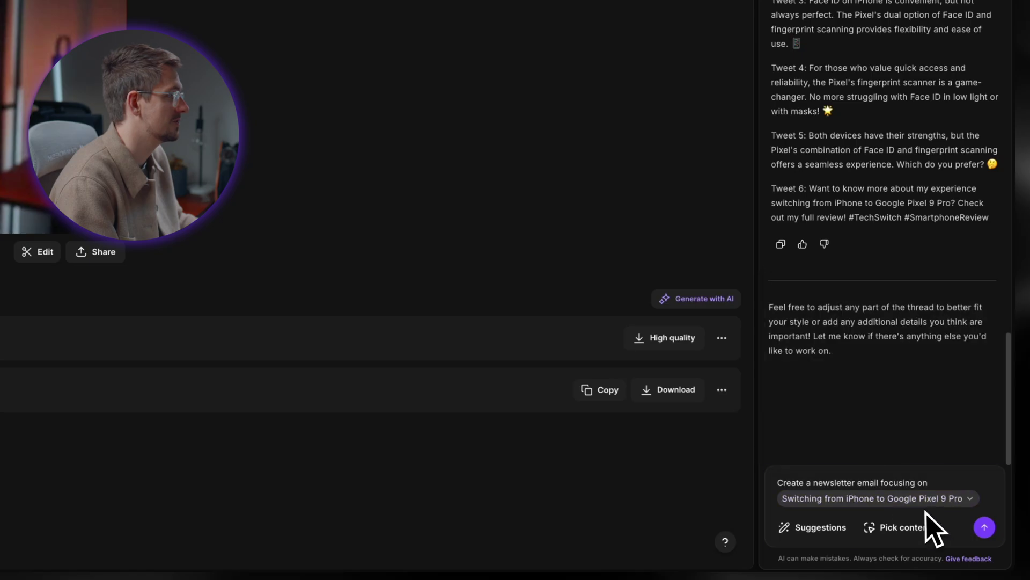
pyautogui.press('BackSpace')
pyautogui.press('BackSpace')
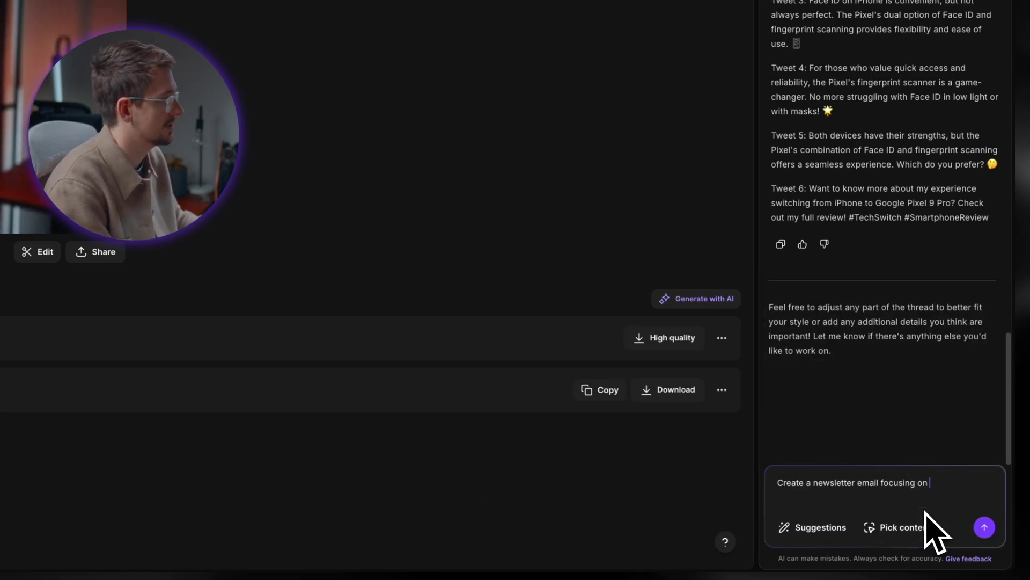
pyautogui.press('super+a')
pyautogui.press('BackSpace')
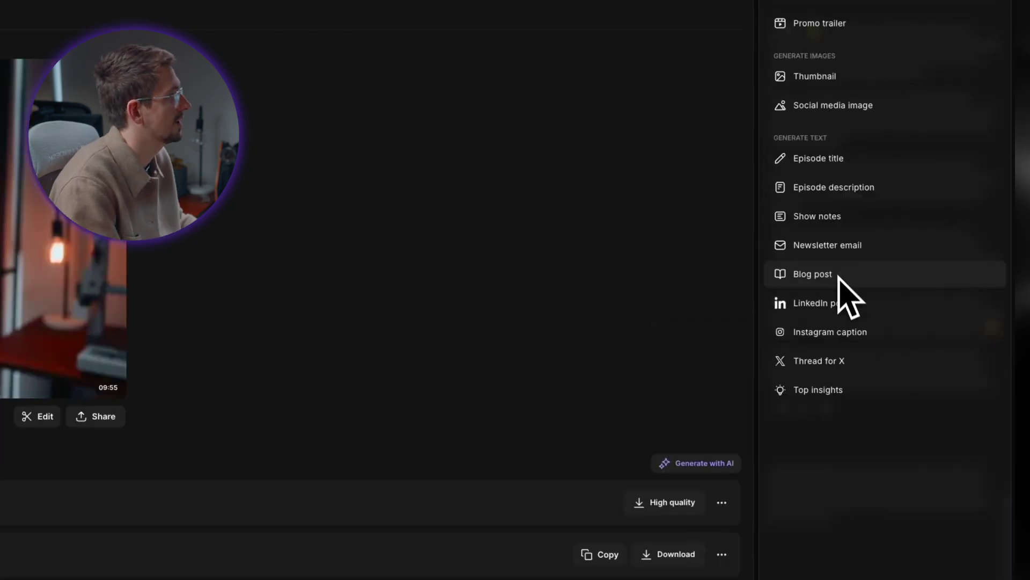
# - Send a Newsletter email request on the 'Switching from iPhone to Google Pixel 9 Pro' topic
pyautogui.click(841, 248)
pyautogui.click(943, 495)
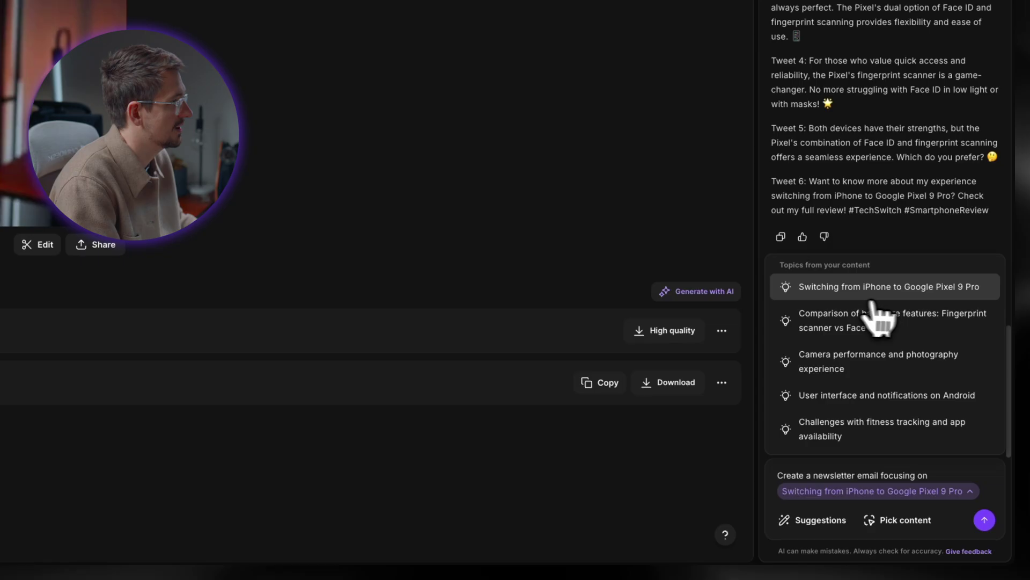
pyautogui.click(907, 306)
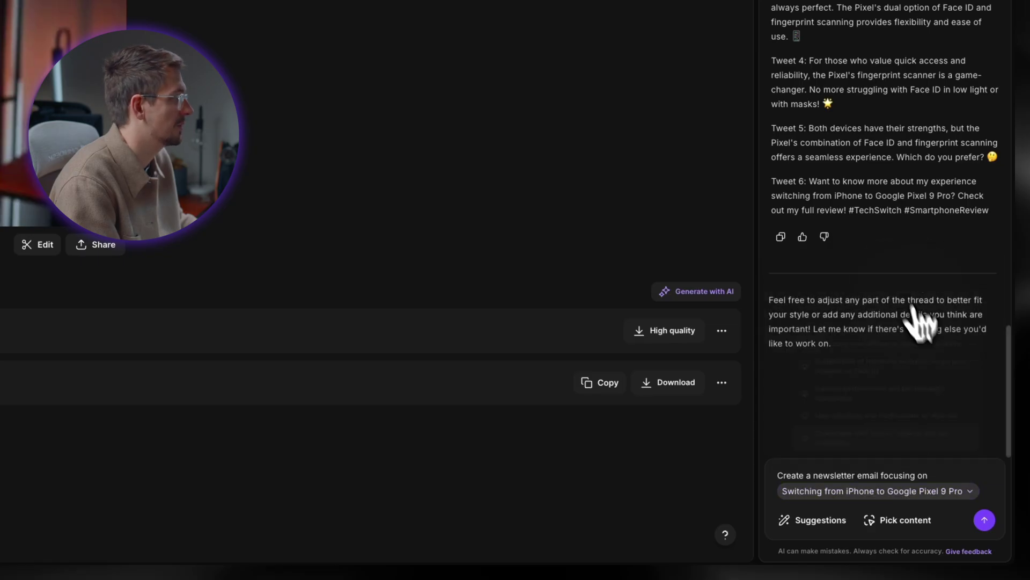
pyautogui.click(985, 520)
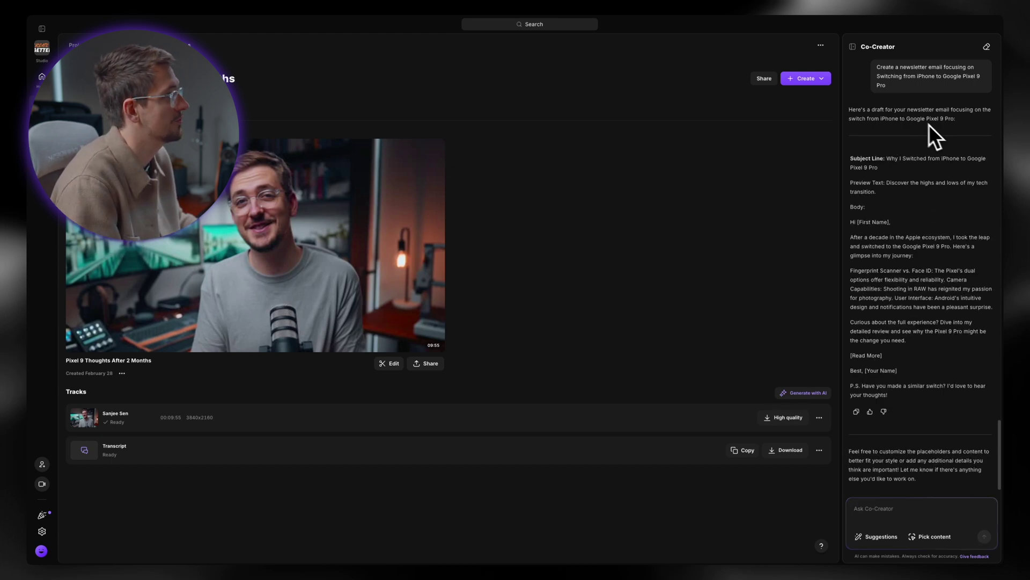
pyautogui.scroll(-2, 885, 354)
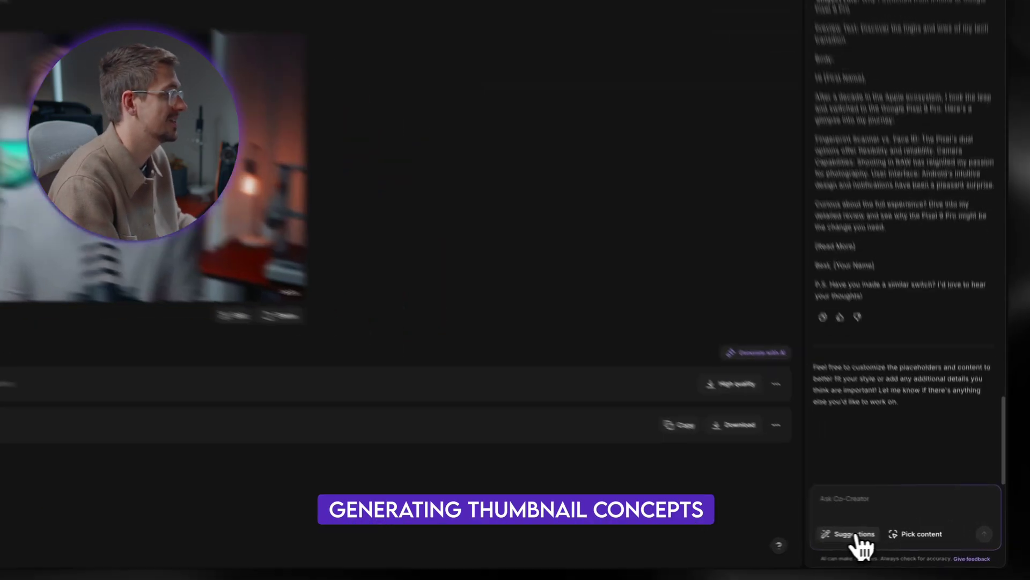
# - Send Co-Creator the 'Generate a thumbnail' prompt from the Thumbnail suggestion
pyautogui.click(853, 534)
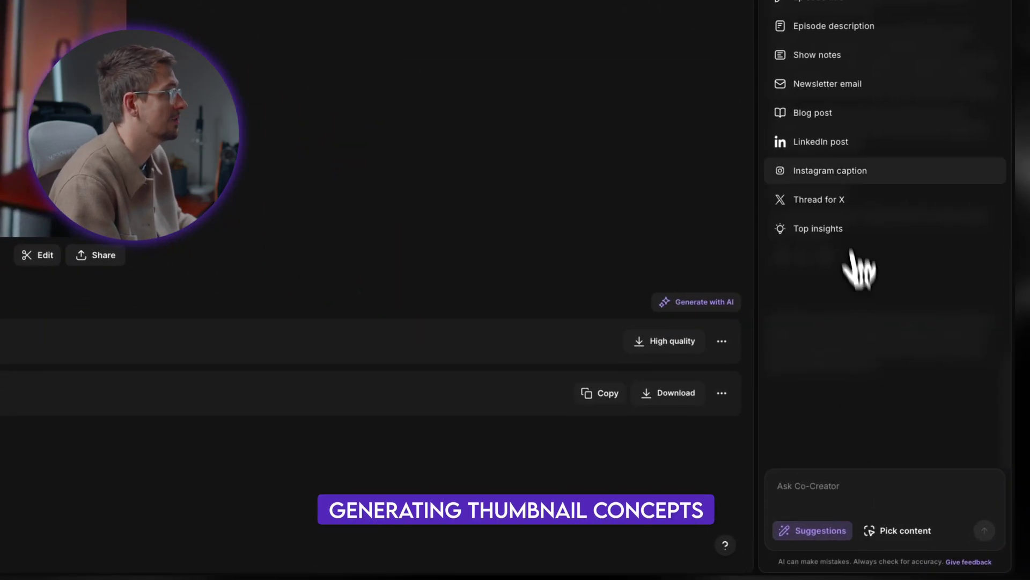
pyautogui.click(821, 117)
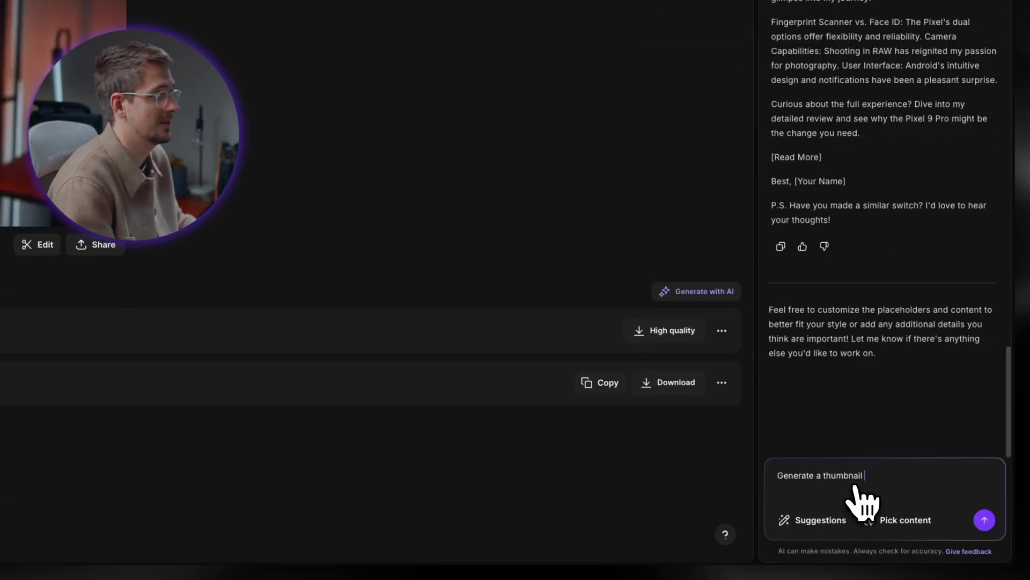
pyautogui.press('Return')
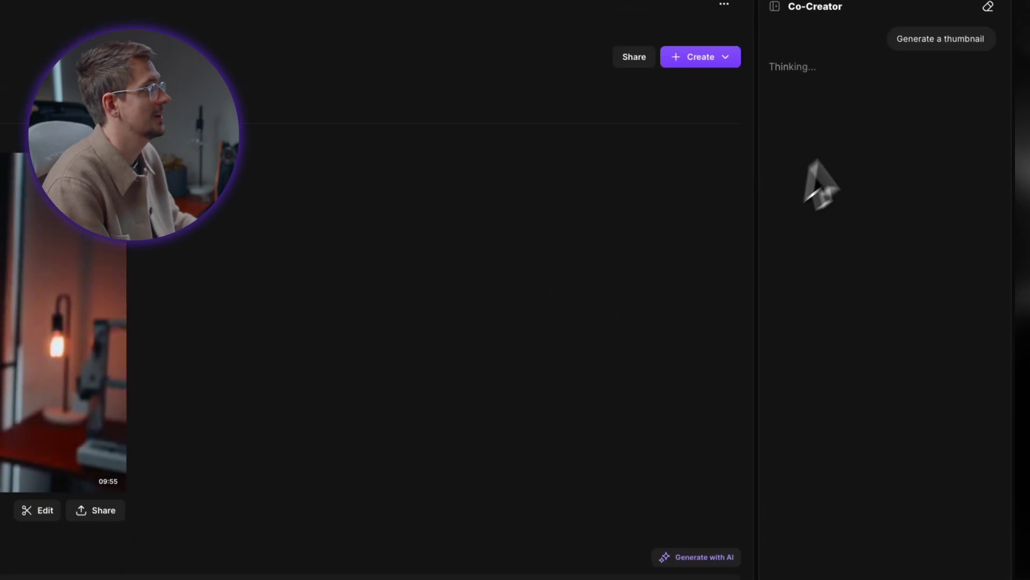